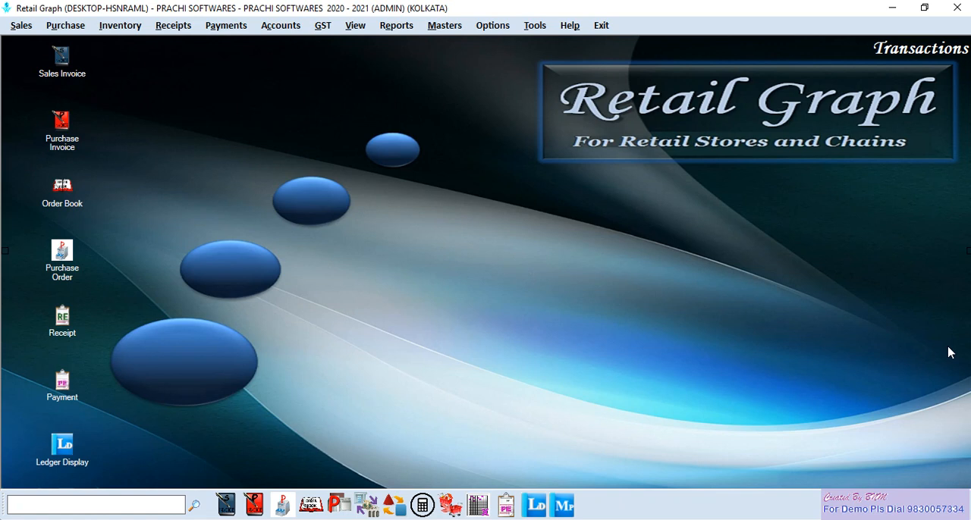
- Switch to RetailGraph-brochure.pdf in Adobe Acrobat Reader and read the introduction and the "Why Best?" section
left_click(567, 497)
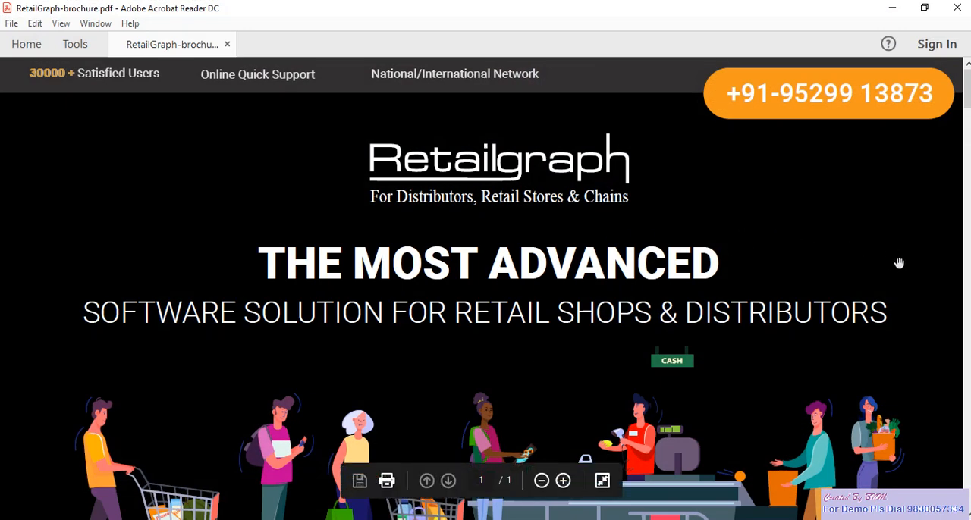
scroll(916, 374, "down", 5)
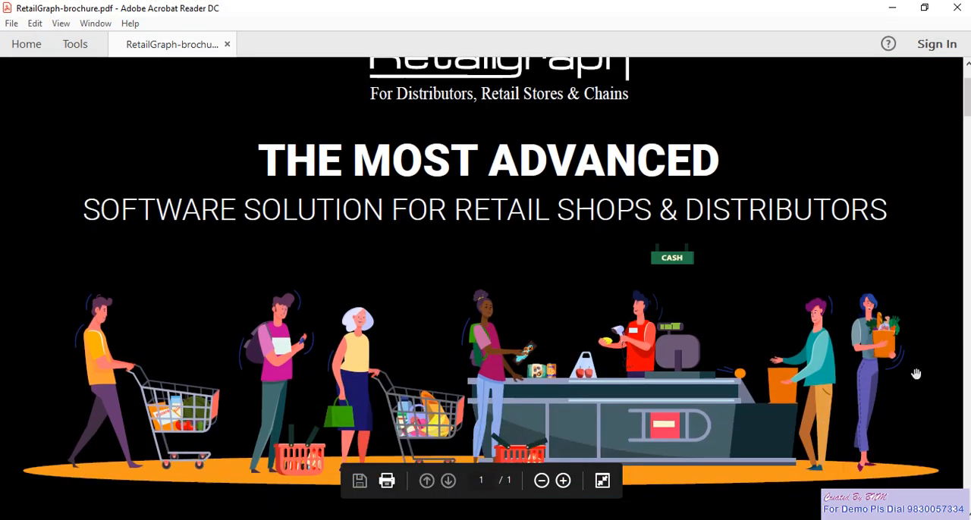
scroll(916, 374, "down", 5)
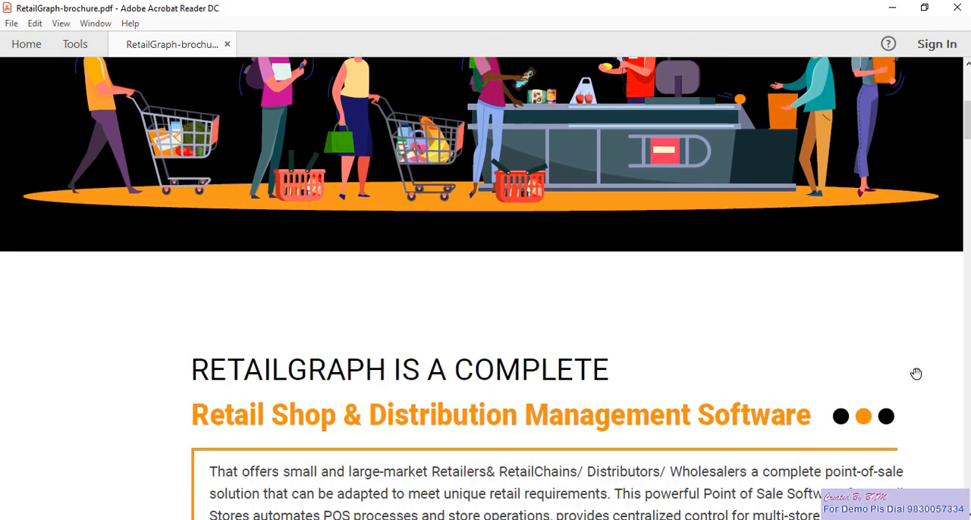
scroll(915, 374, "down", 5)
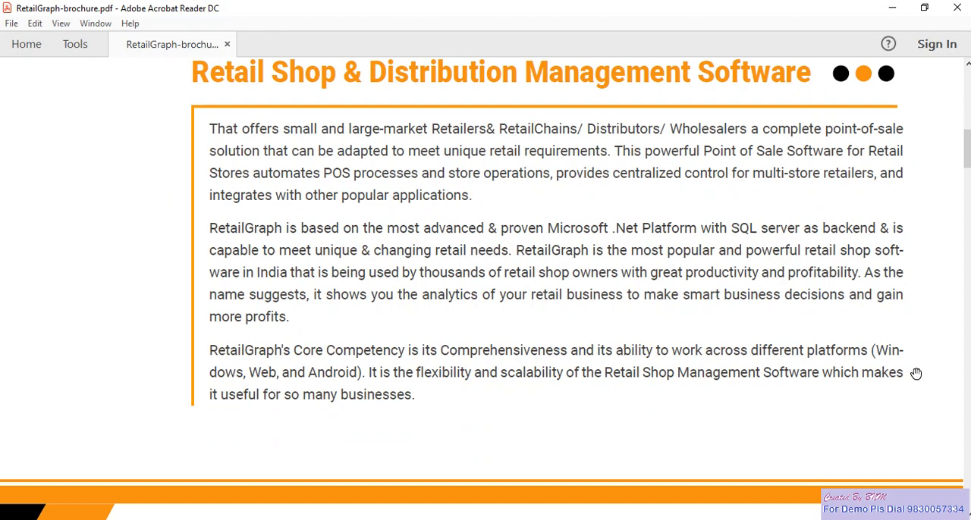
scroll(915, 374, "down", 4)
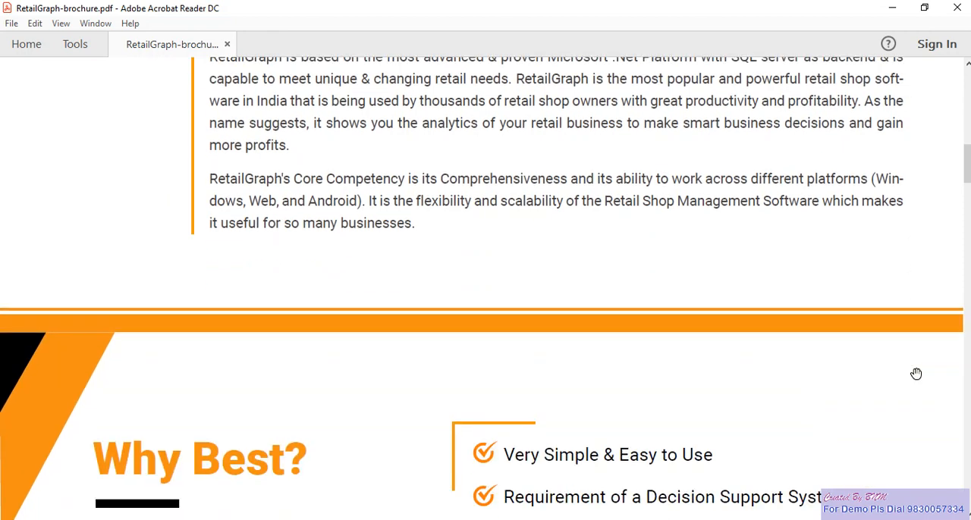
scroll(916, 374, "down", 8)
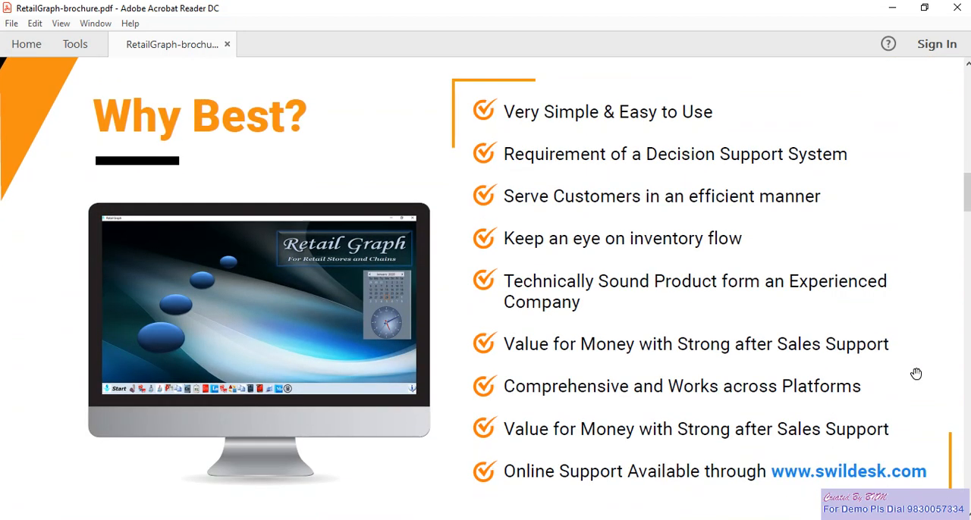
scroll(915, 374, "down", 4)
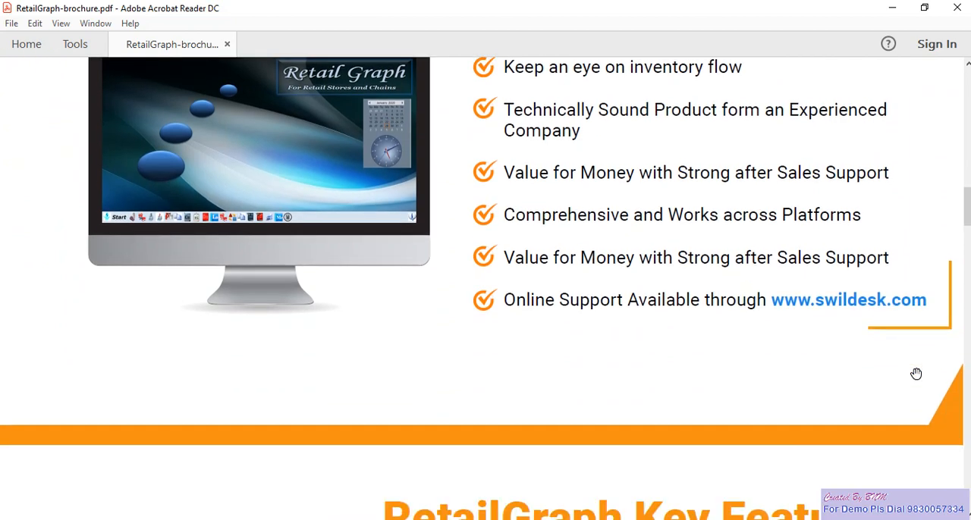
- Read the brochure's sections on RetailGraph Key Features, RetailGraph Offers and RetailGraph Benefits
scroll(915, 374, "down", 6)
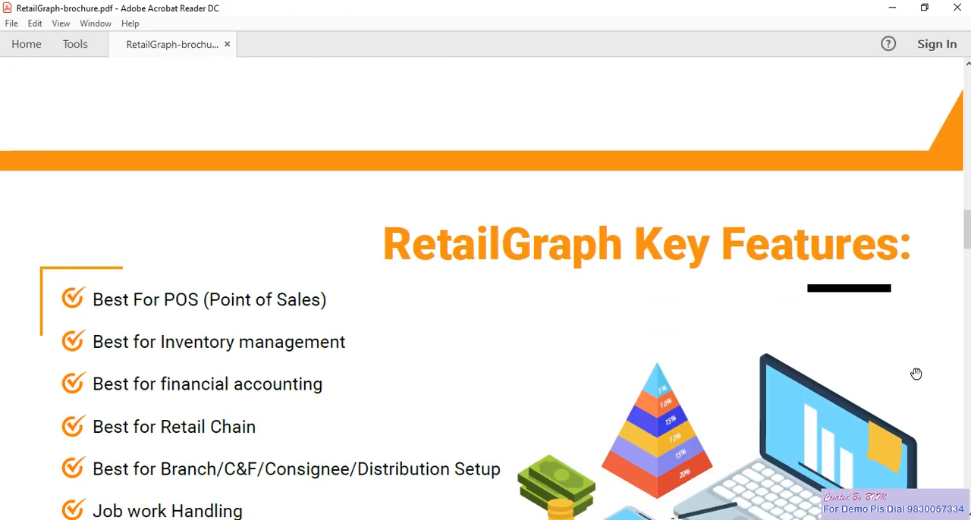
scroll(916, 374, "down", 3)
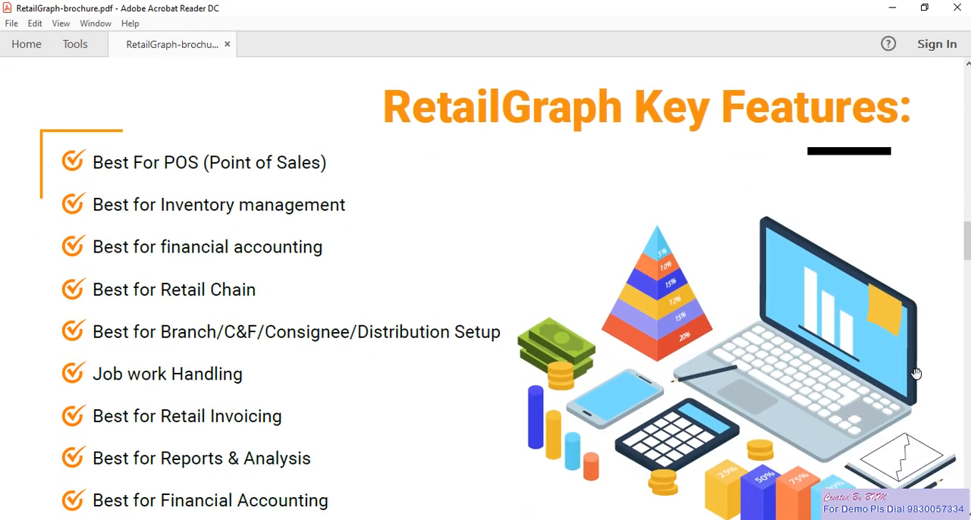
scroll(916, 374, "down", 2)
scroll(916, 374, "down", 3)
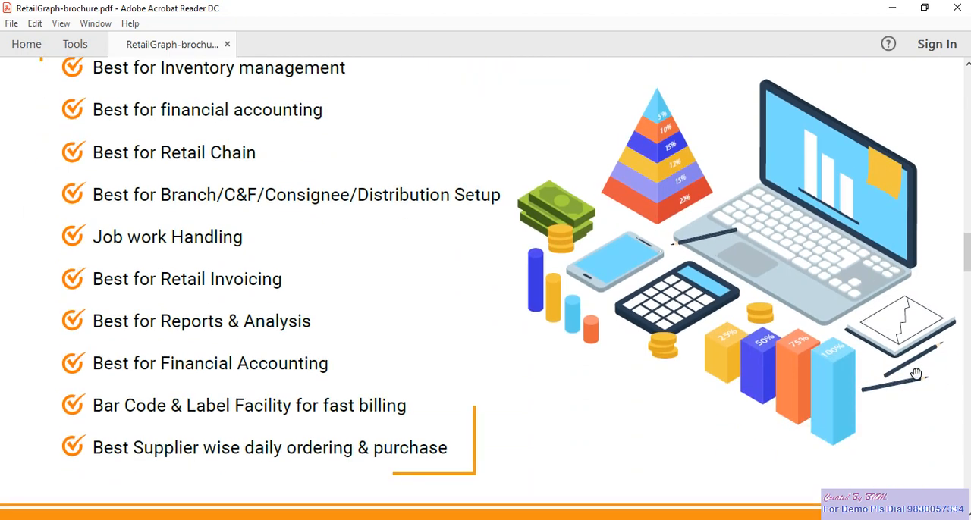
scroll(916, 373, "down", 10)
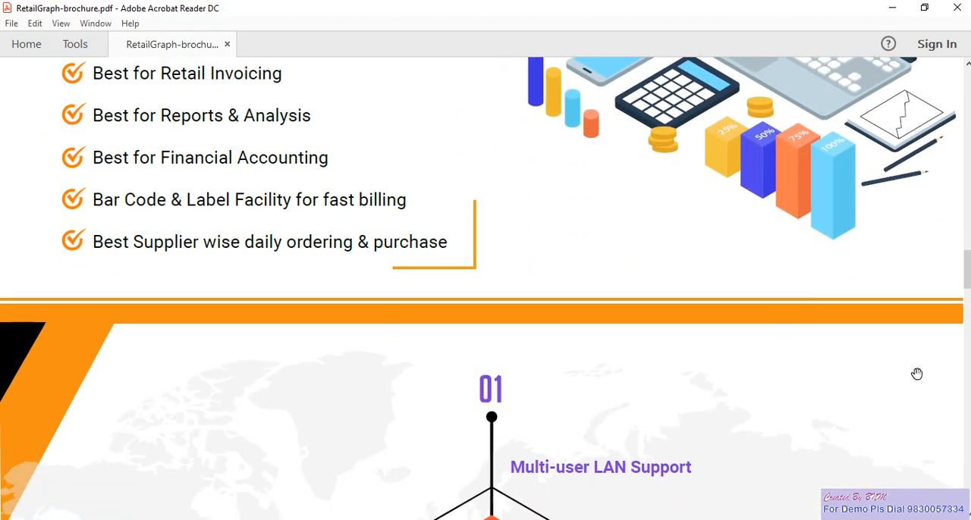
scroll(916, 374, "down", 6)
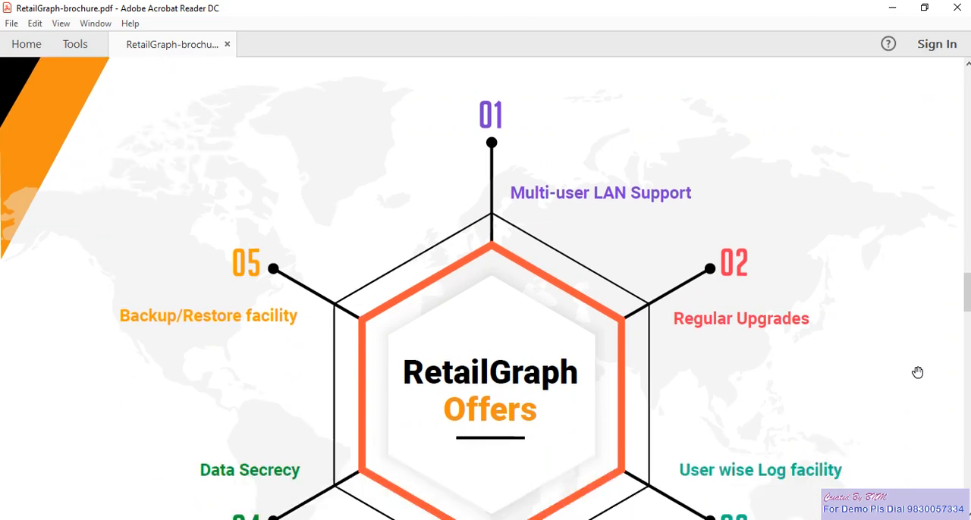
scroll(918, 373, "down", 11)
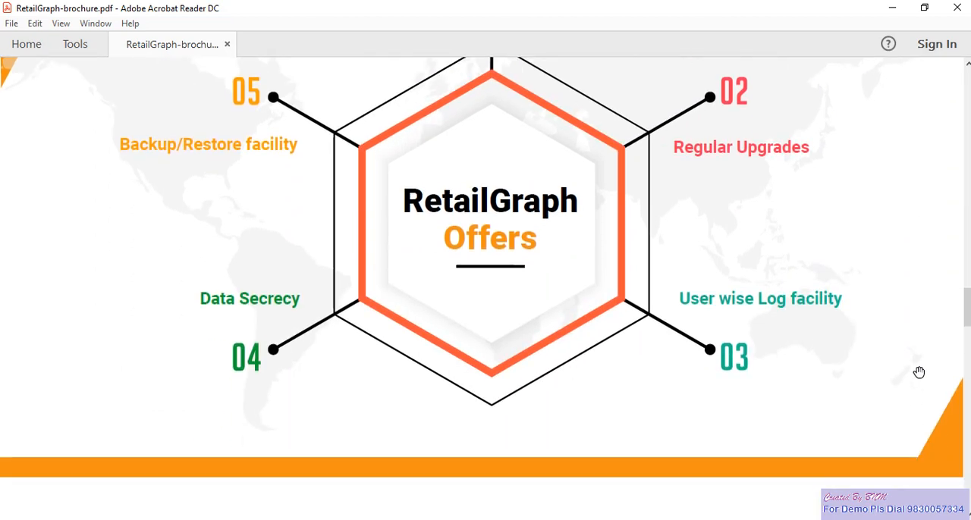
scroll(921, 373, "down", 5)
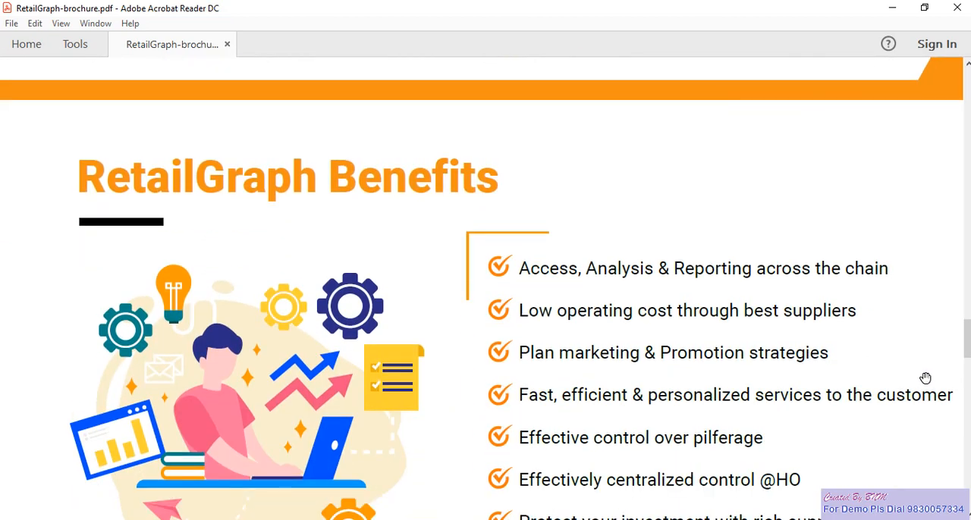
scroll(927, 377, "down", 8)
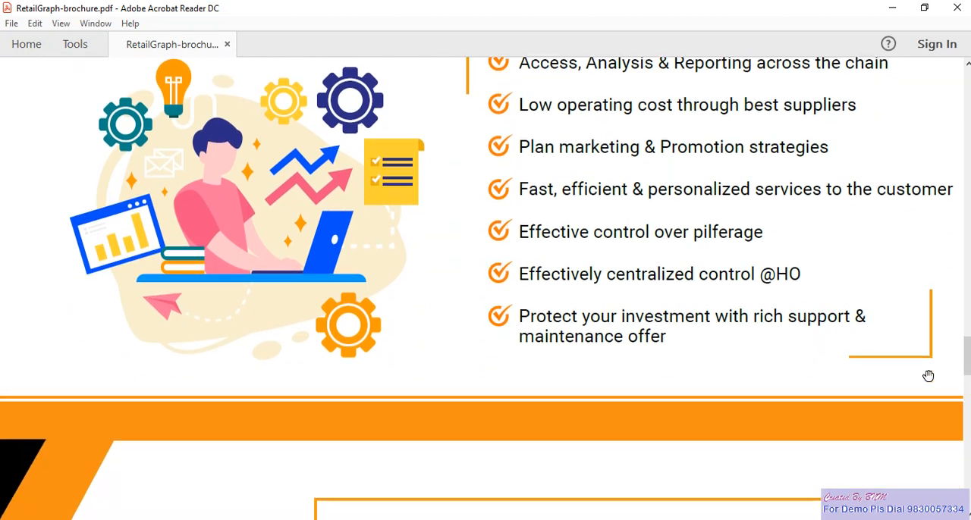
- Review the store types under "Successfully Implemented Segments" and the closing contact section of the brochure
scroll(929, 376, "down", 5)
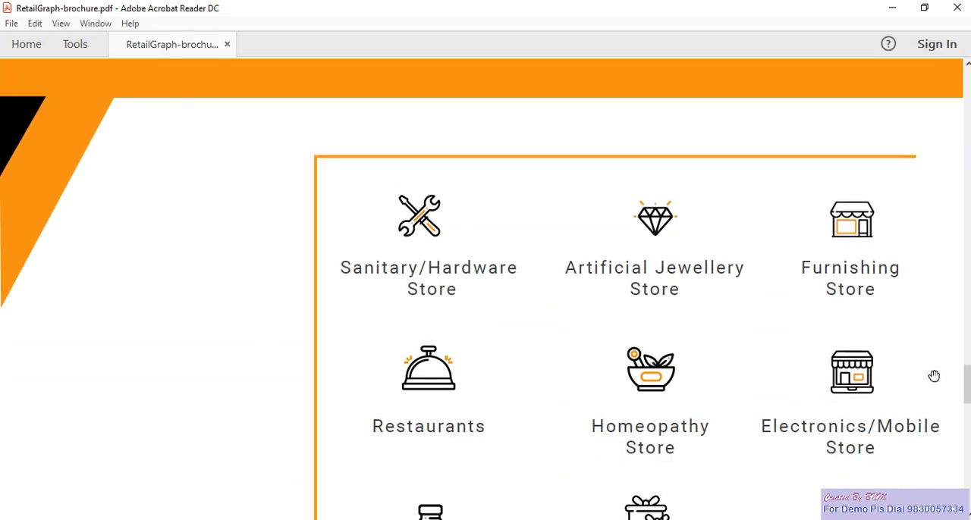
scroll(934, 376, "down", 1)
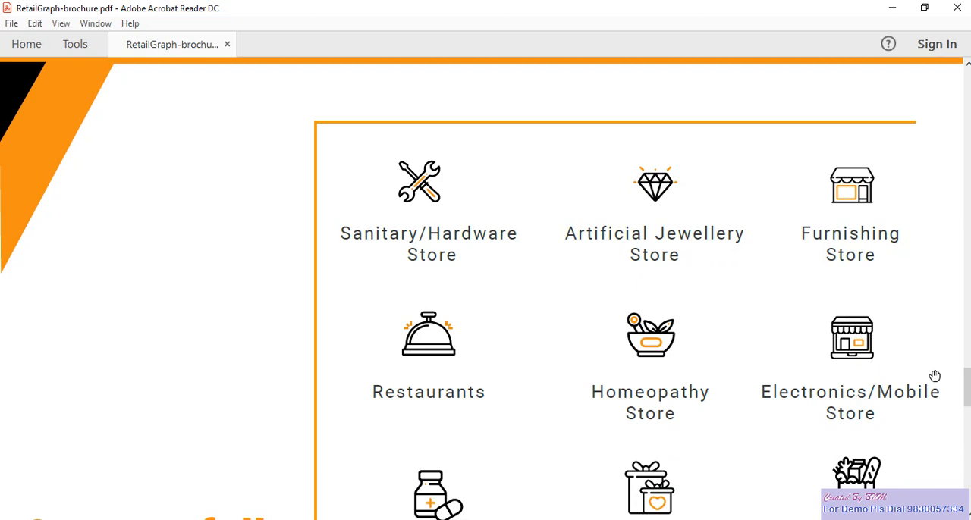
scroll(934, 377, "down", 2)
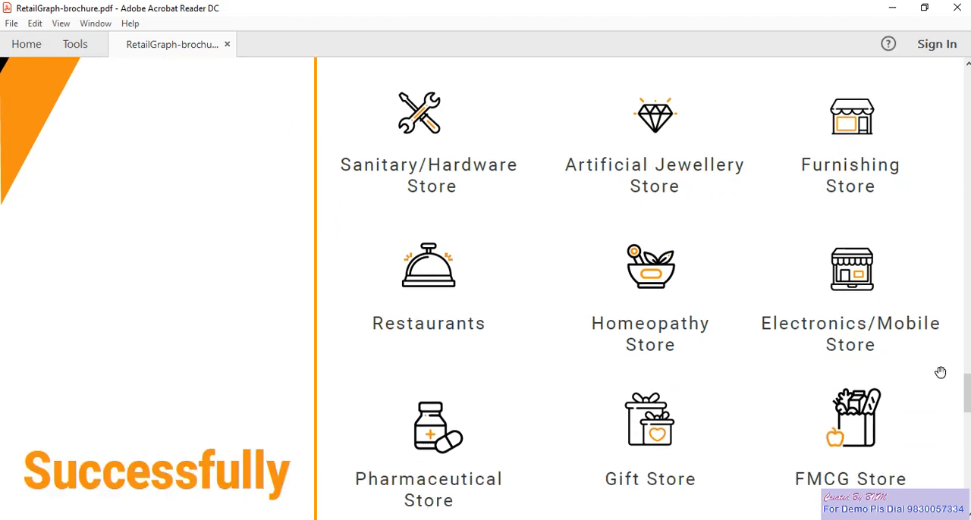
scroll(942, 367, "down", 2)
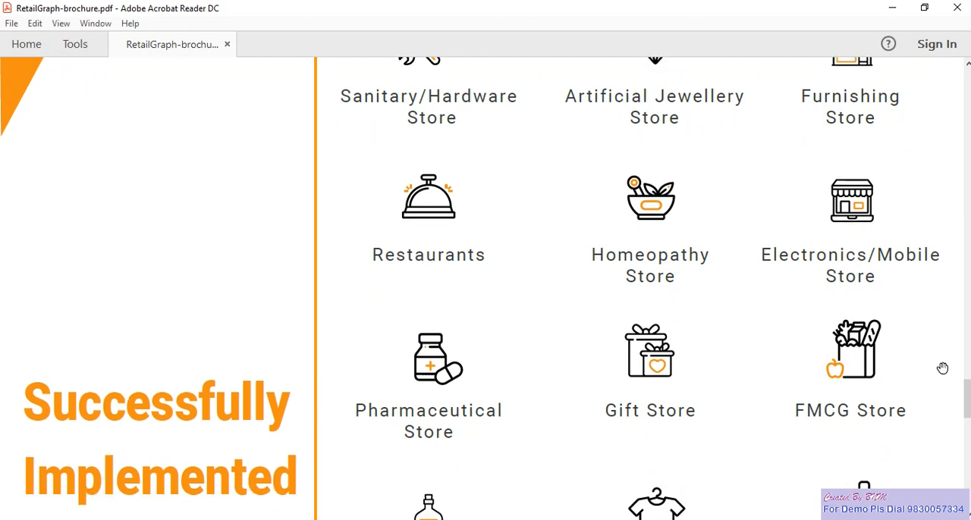
scroll(928, 370, "down", 1)
scroll(929, 370, "down", 5)
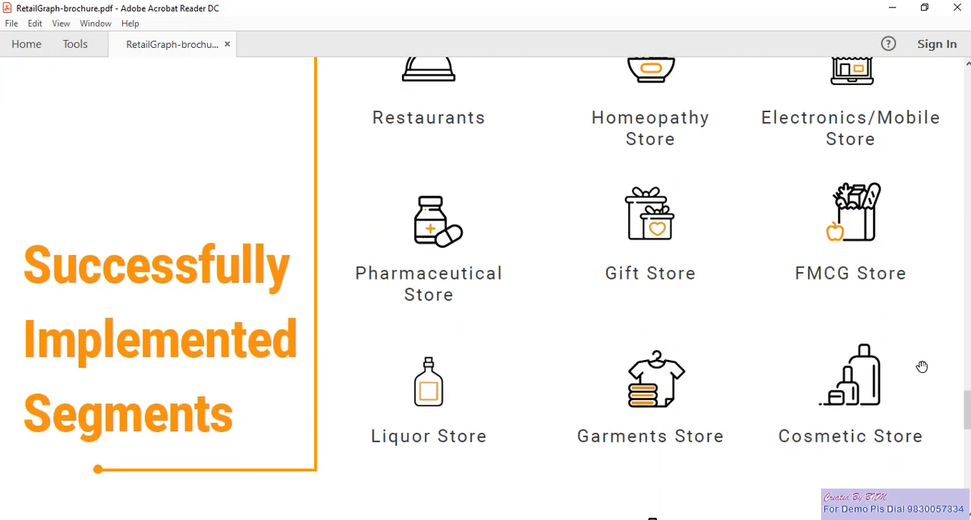
scroll(921, 367, "down", 3)
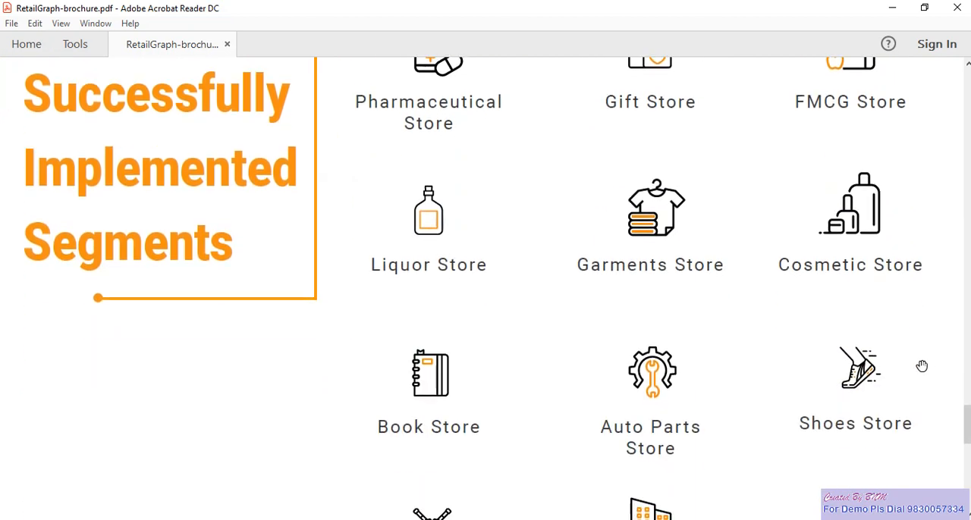
scroll(922, 367, "down", 2)
scroll(921, 366, "down", 3)
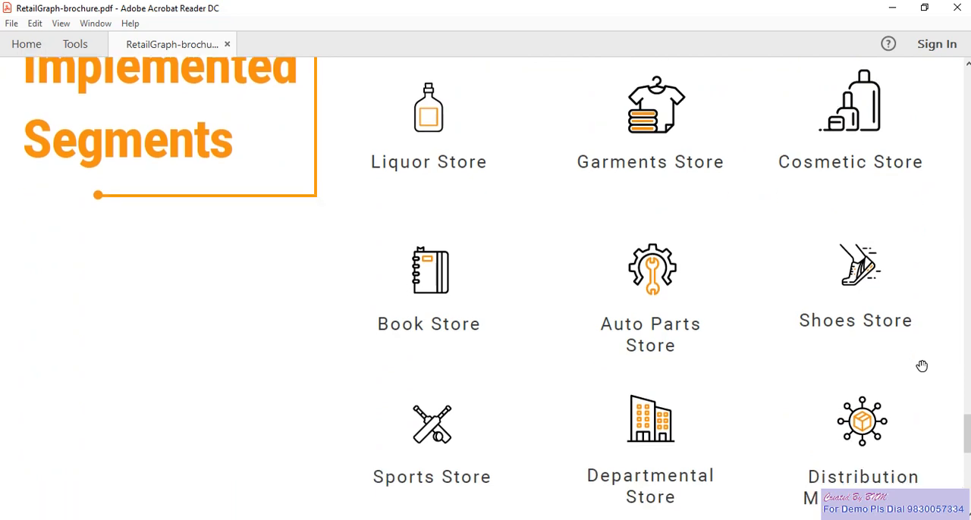
scroll(925, 361, "down", 3)
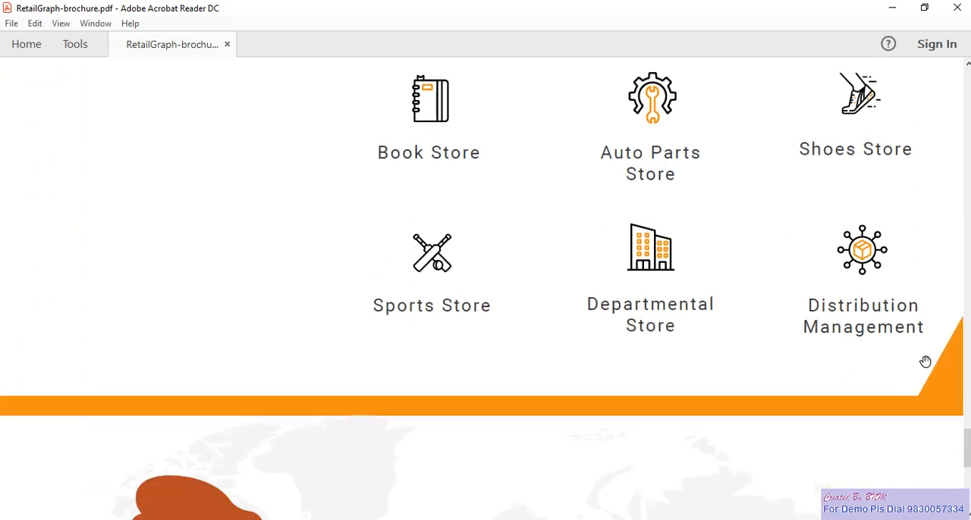
scroll(926, 362, "down", 10)
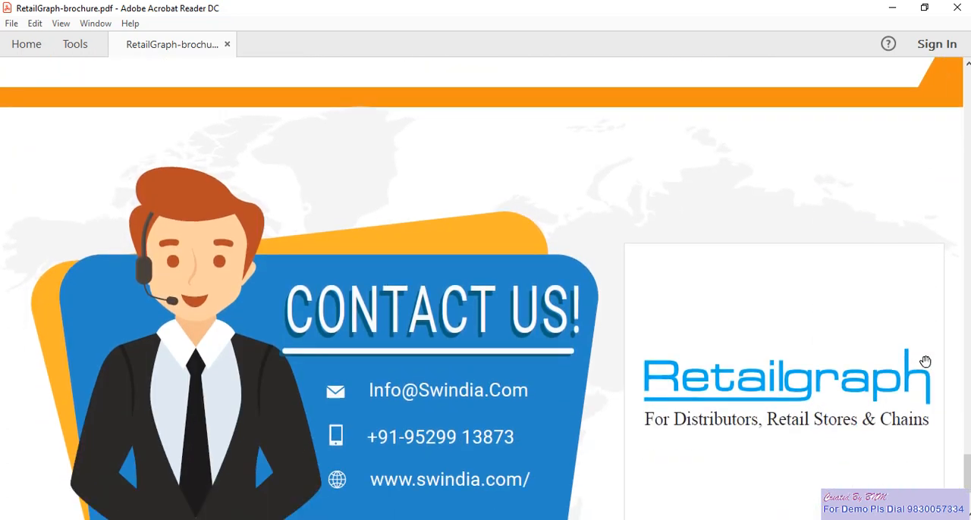
scroll(926, 362, "down", 2)
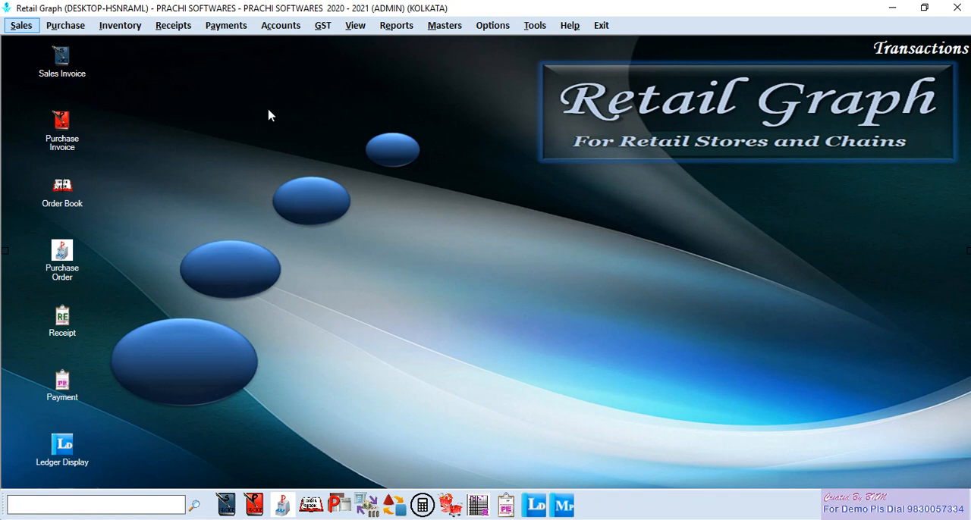
- Open the Purchase Invoice entry form from the purchase transactions in Retail Graph
left_click(76, 28)
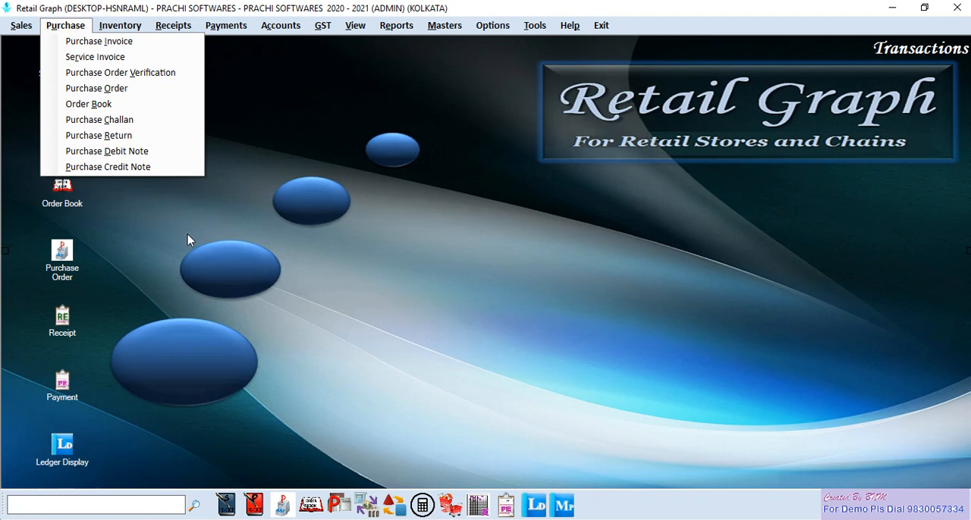
left_click(290, 163)
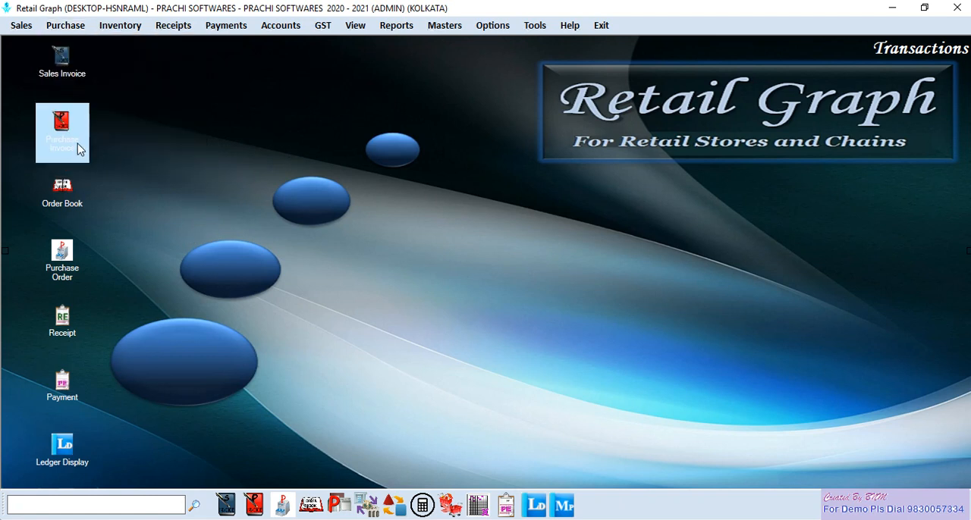
left_click(74, 27)
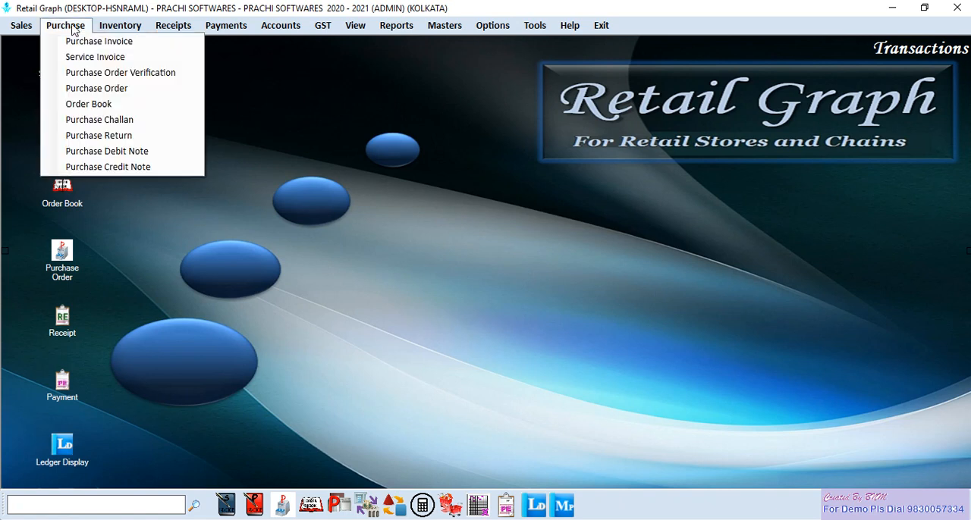
left_click(129, 43)
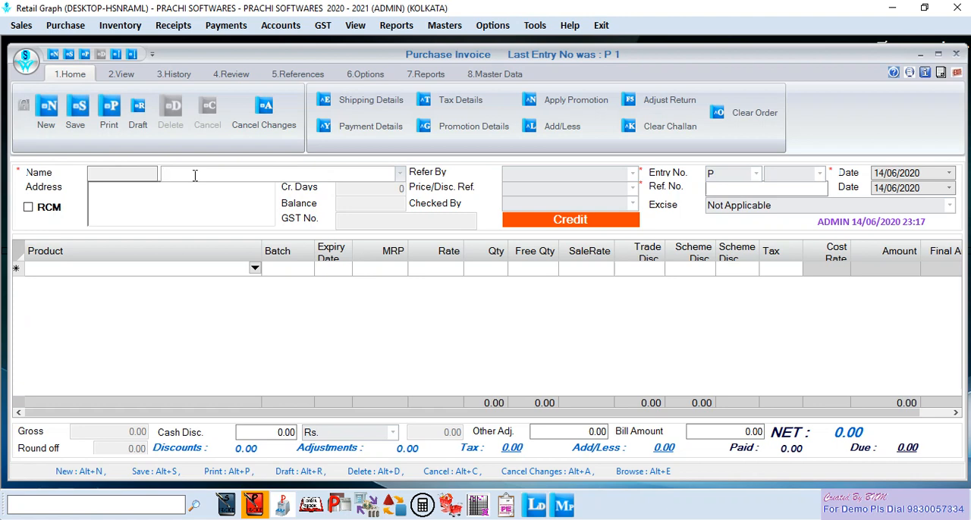
- List the vendors starting with "A" for the purchase invoice's vendor name and look through the entries
type("ARIHANT ENTERPRISE")
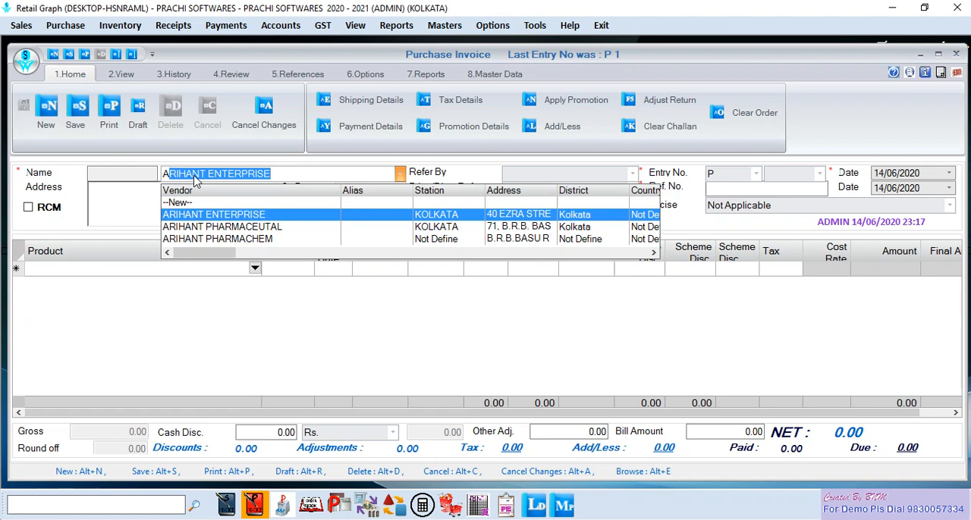
key("Down")
key("Down")
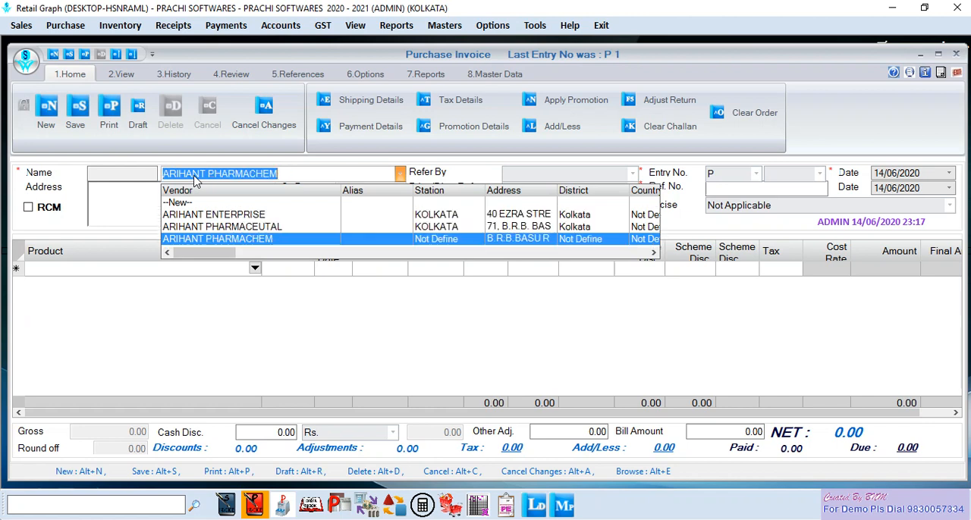
- Choose --New-- in the vendor list to view the blank Vendor form, and close it without entering a vendor
key("Up")
key("Up")
key("Up")
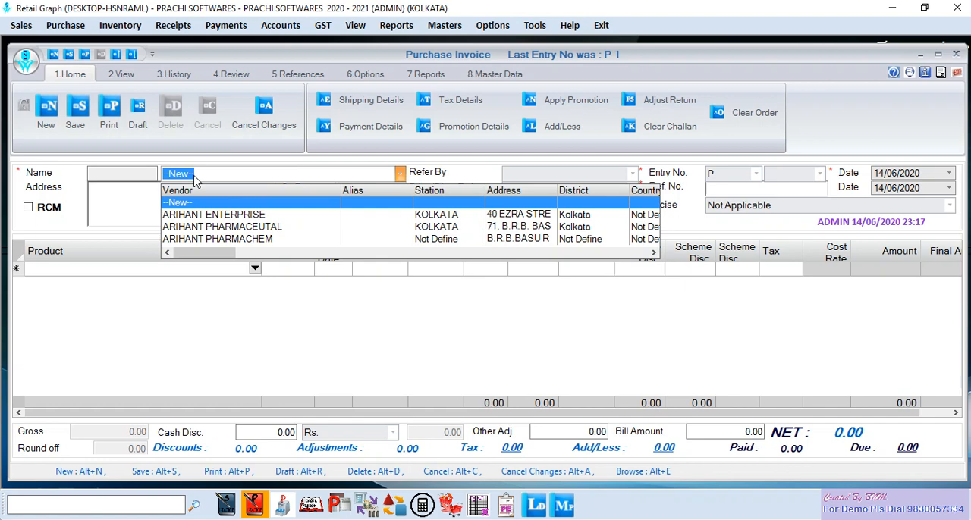
key("Return")
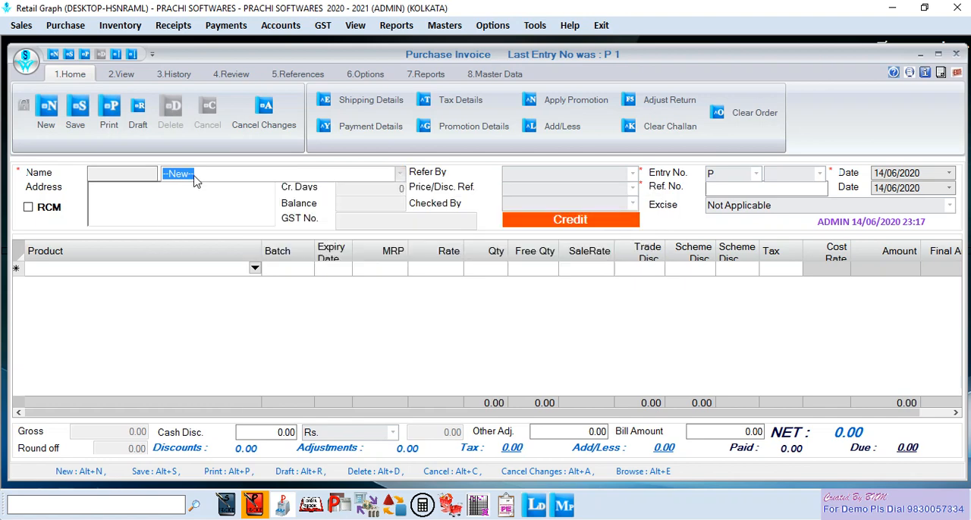
key("Return")
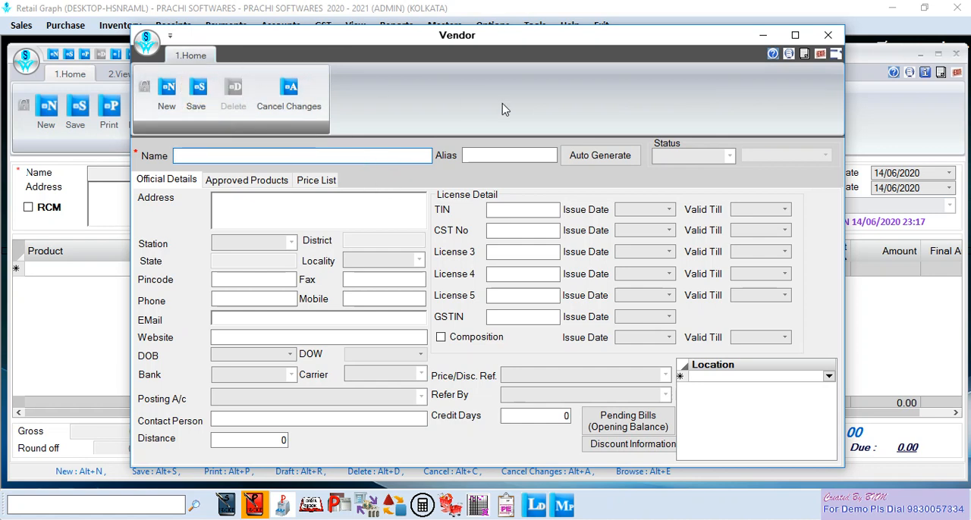
left_click(823, 56)
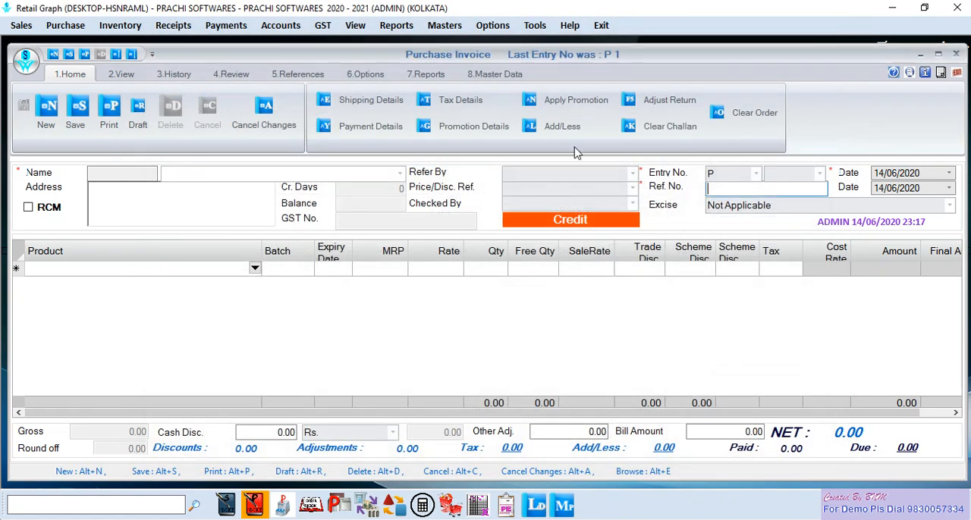
- Select ARIHANT PHARMACEUTAL as the invoice's vendor, enter reference number A1144, and accept the reference date
left_click(400, 175)
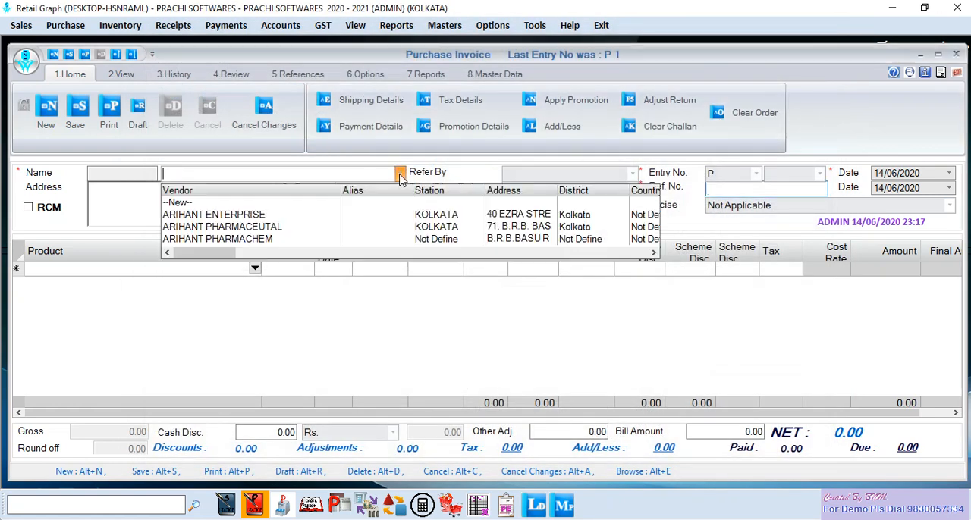
left_click(264, 232)
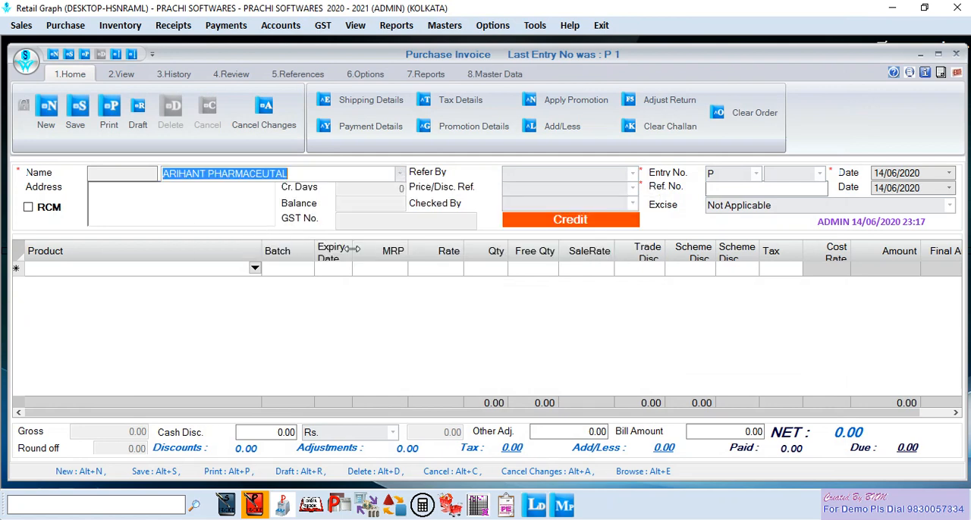
key("Return")
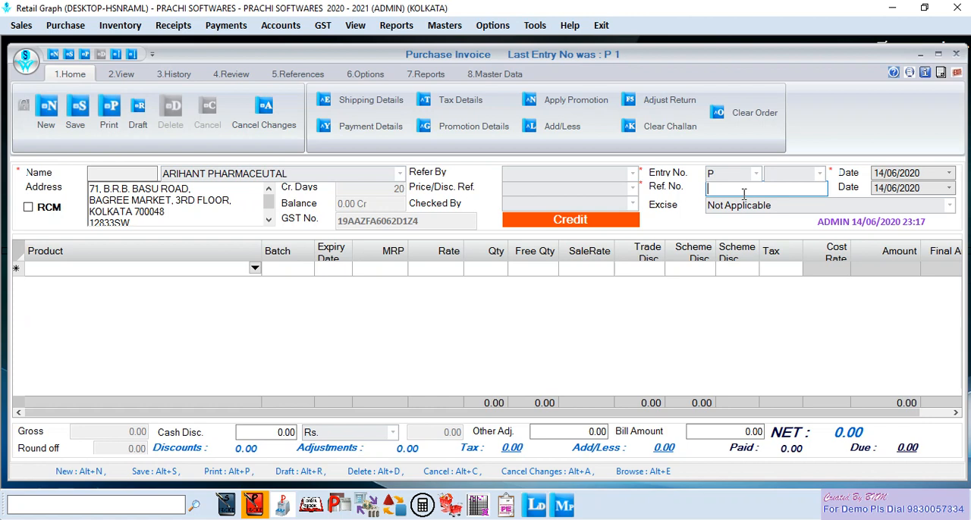
type("A1144")
key("Return")
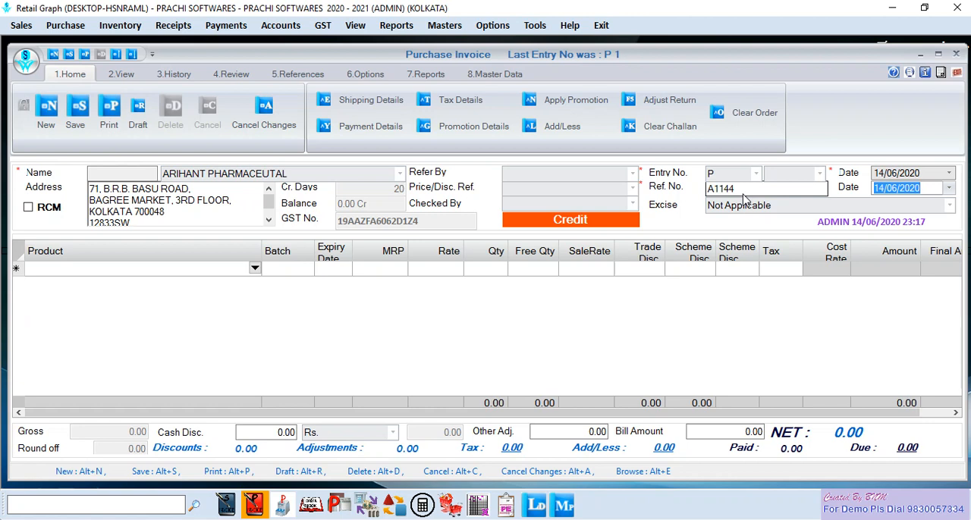
key("Return")
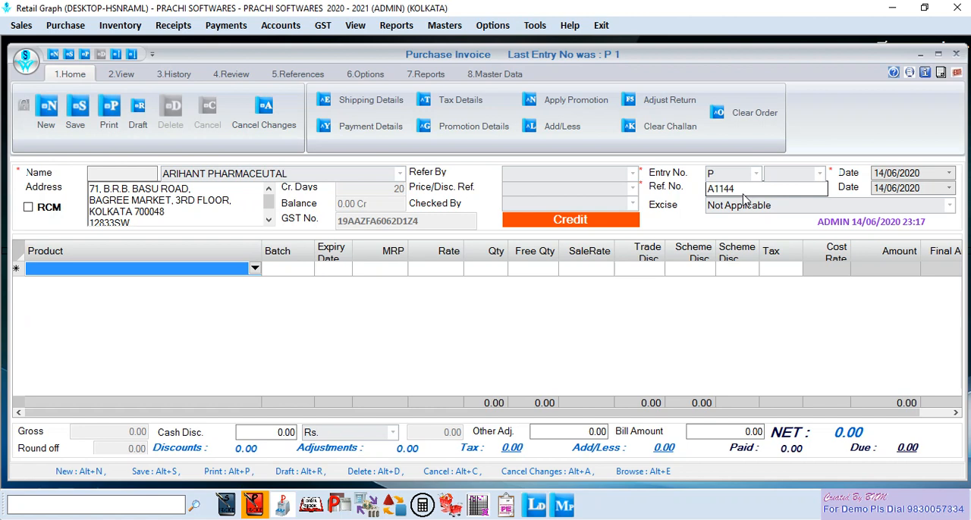
- Add the product A RET 0.025% GEL 20 G to the invoice with batch A11255 and expiry date 02/21
type("a")
key("Return")
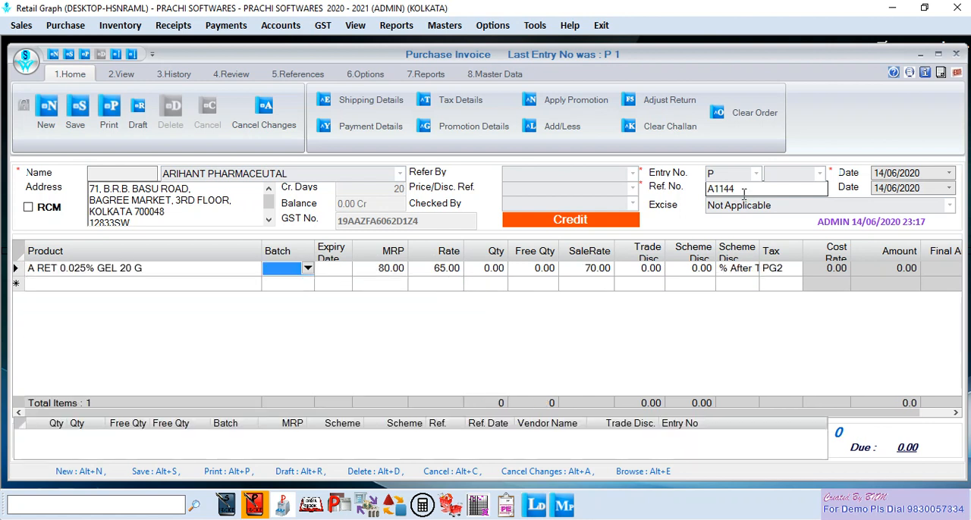
type("A11255")
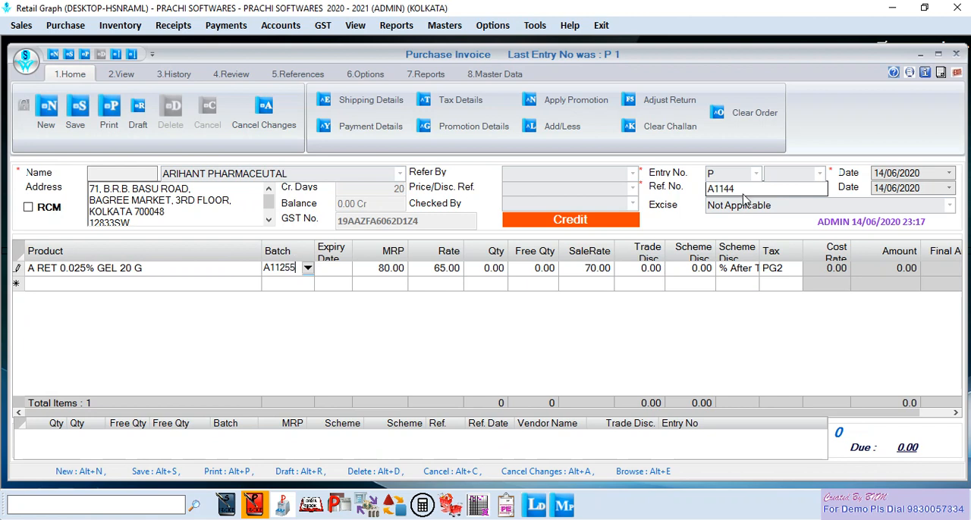
key("Return")
type("02/")
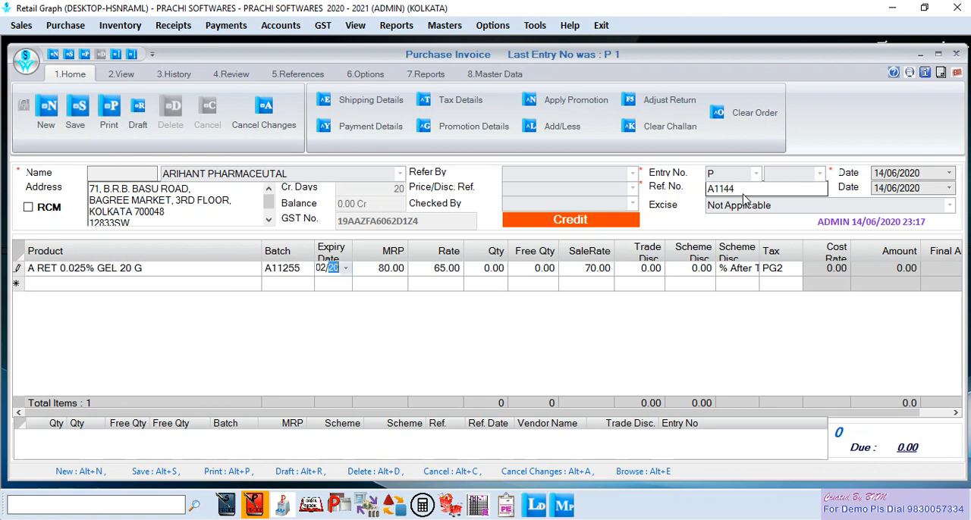
type("21")
key("Return")
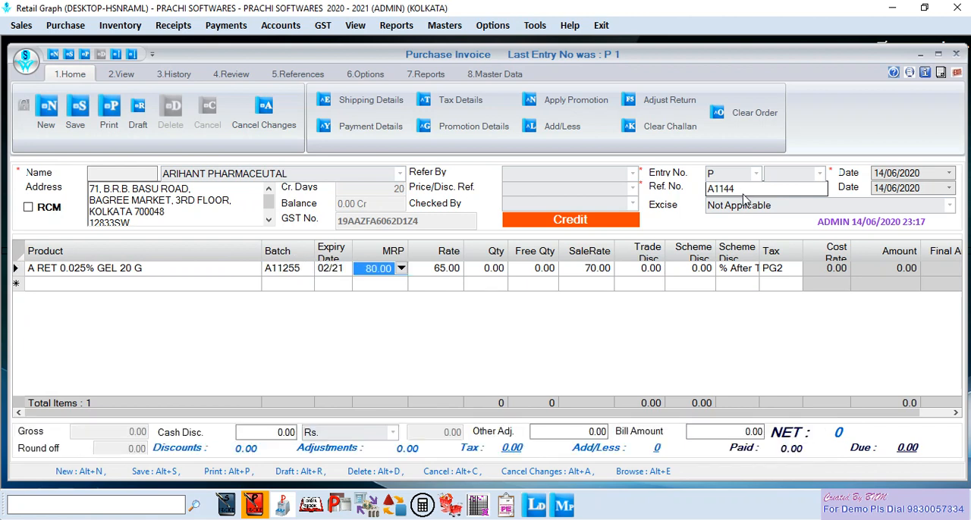
- Set the gel's MRP to 85, rate to 69 and quantity to 10, leaving the free quantity as is
key("Return")
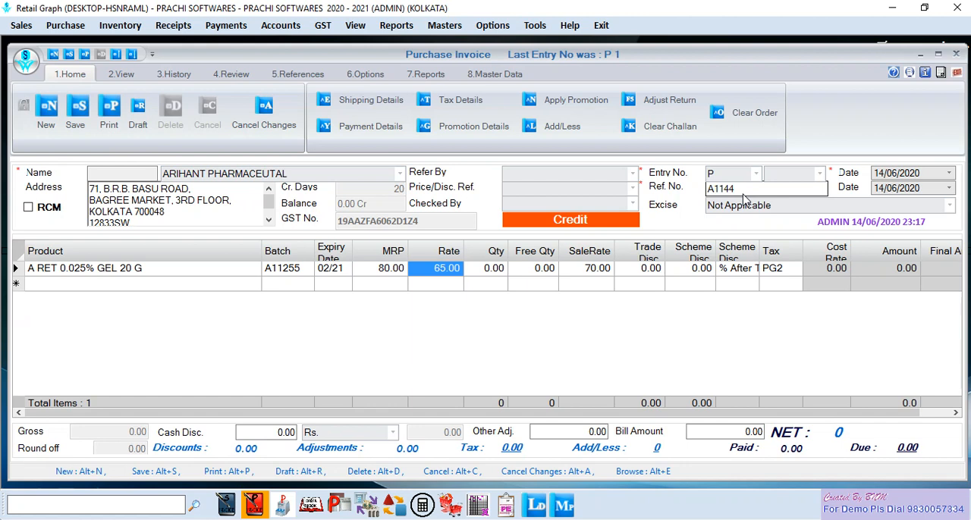
key("shift+Tab")
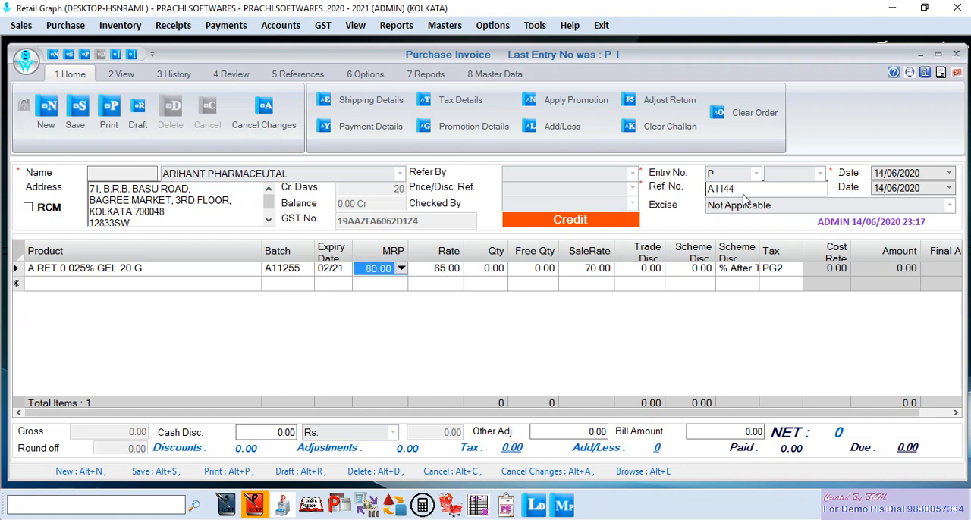
type("85")
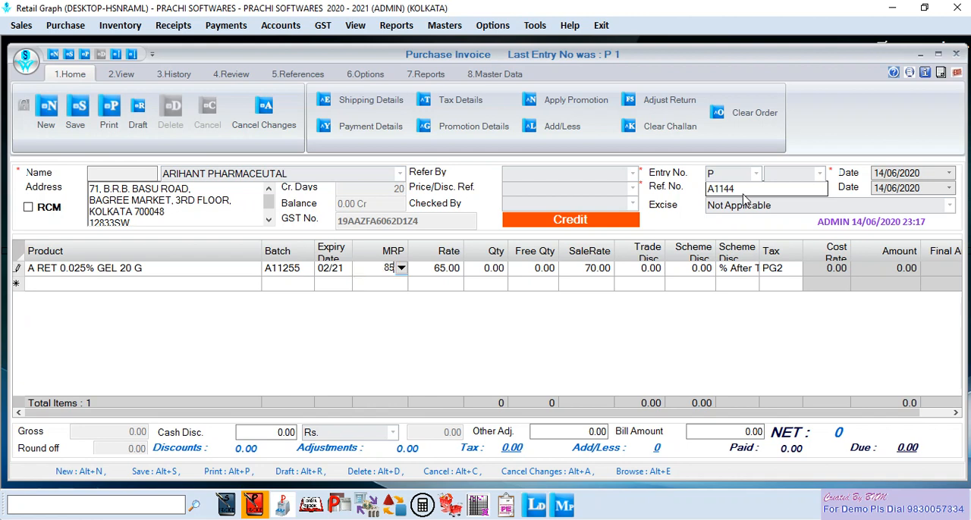
key("Return")
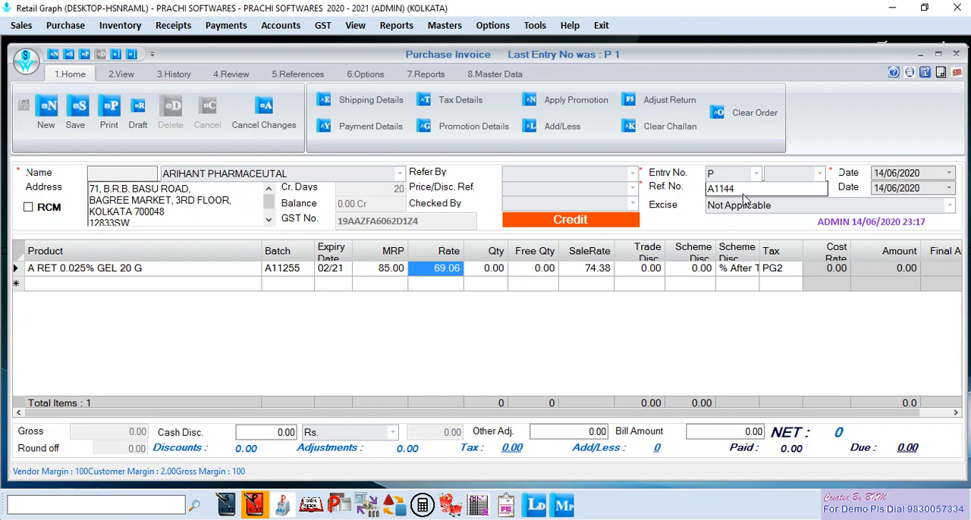
type("69")
key("Return")
type("10")
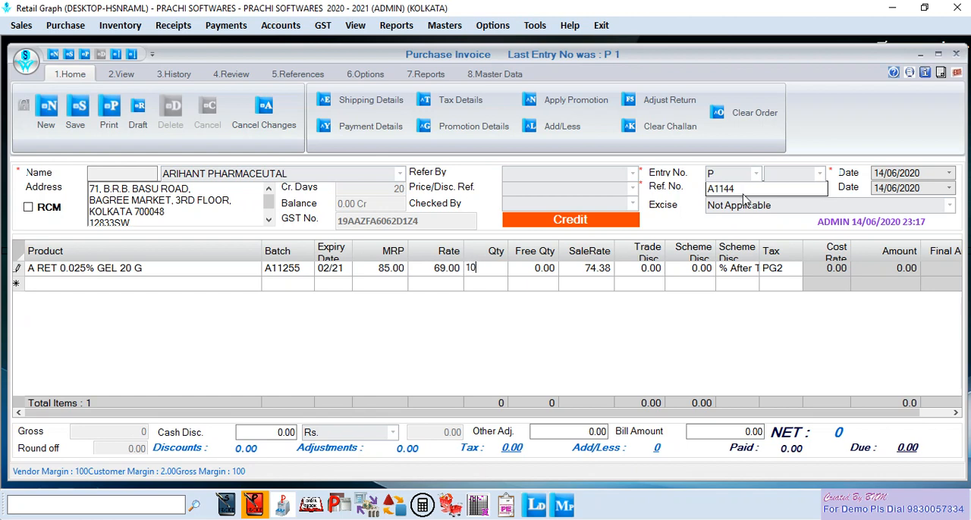
key("Return")
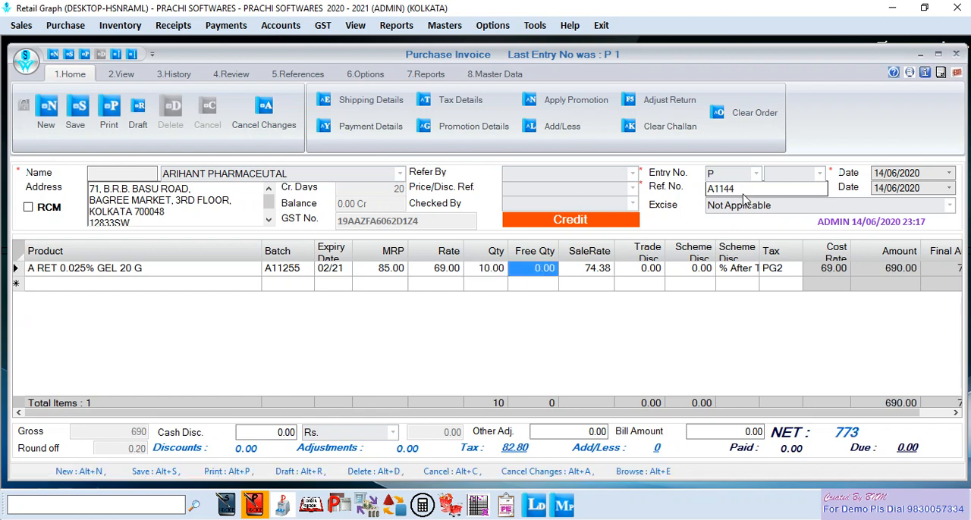
key("Return")
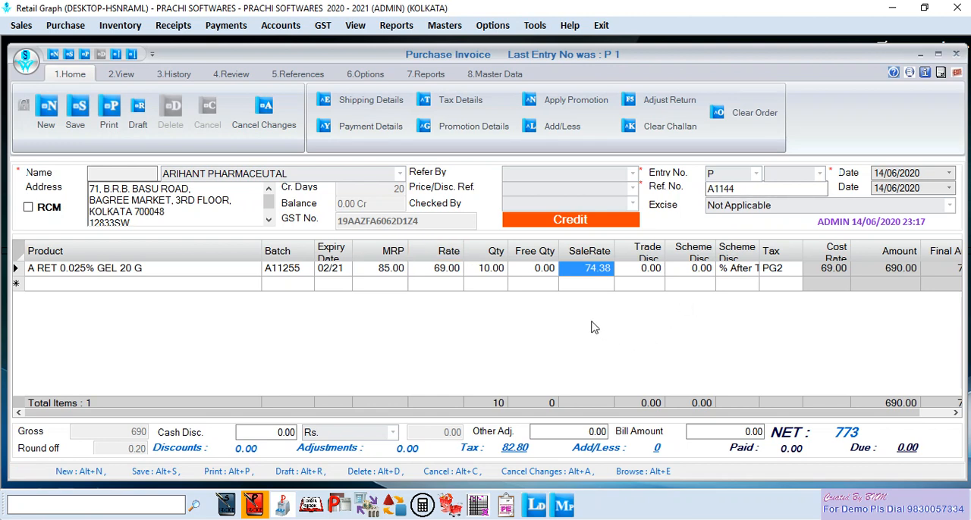
- Open the grid layout settings for the invoice's product table and filter the column list by "SA"
right_click(552, 323)
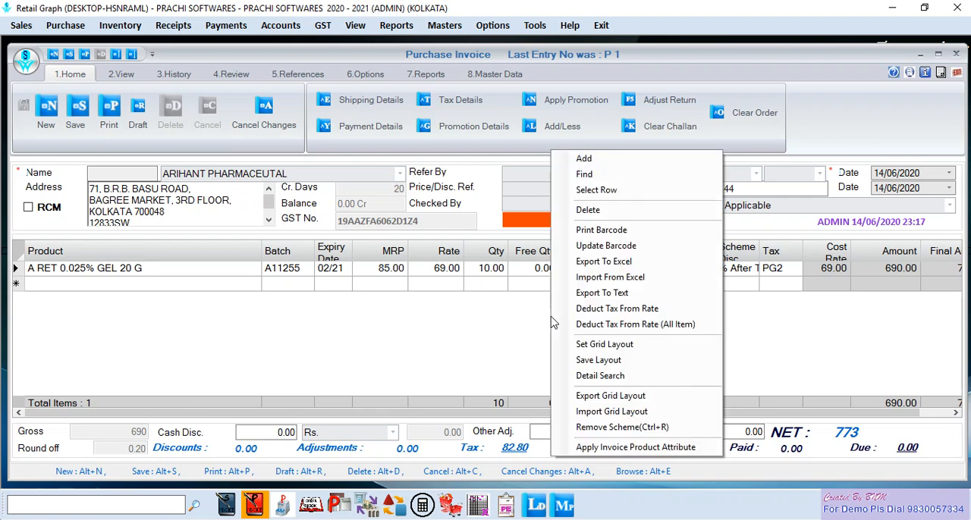
left_click(637, 350)
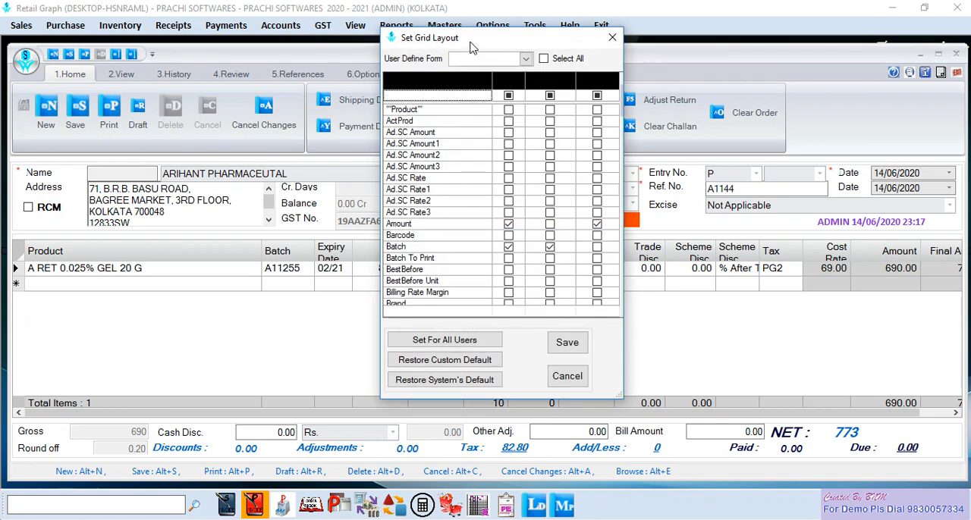
left_click_drag(469, 42, 318, 54)
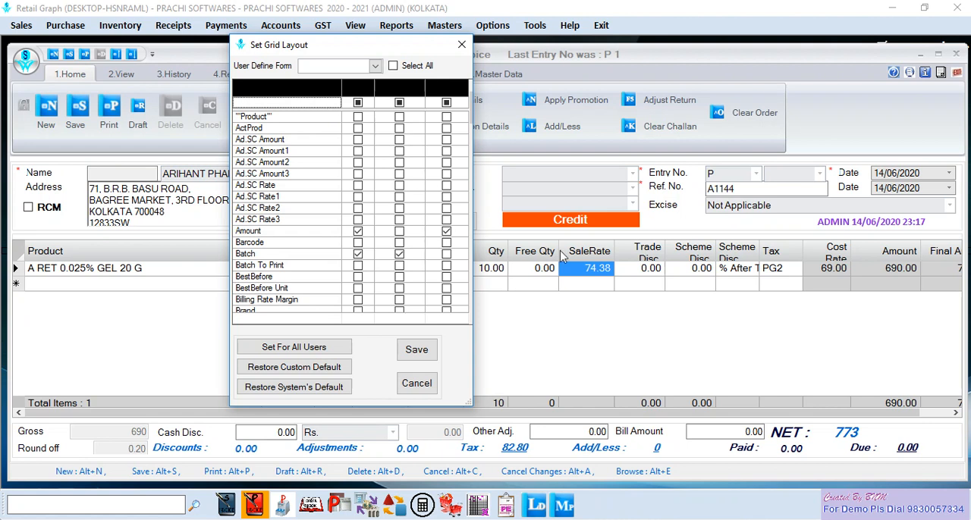
left_click(296, 106)
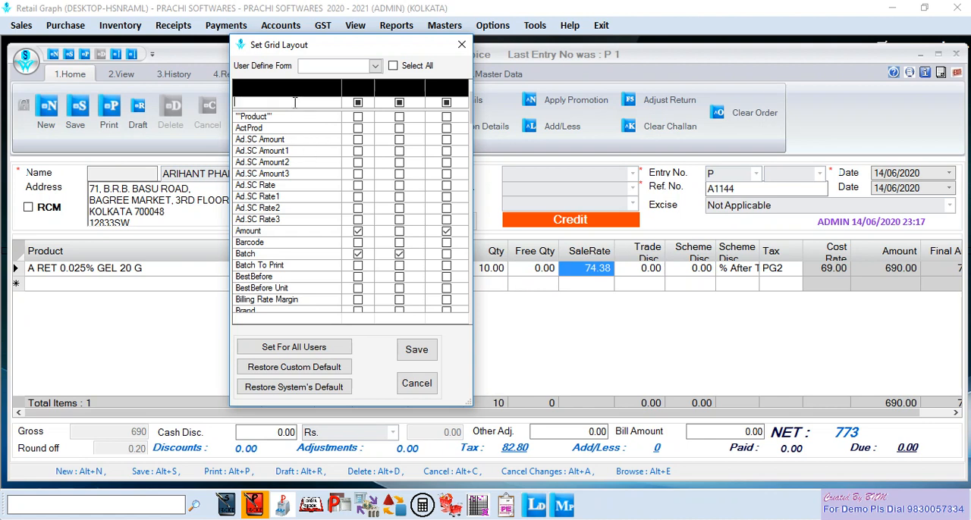
type("SA")
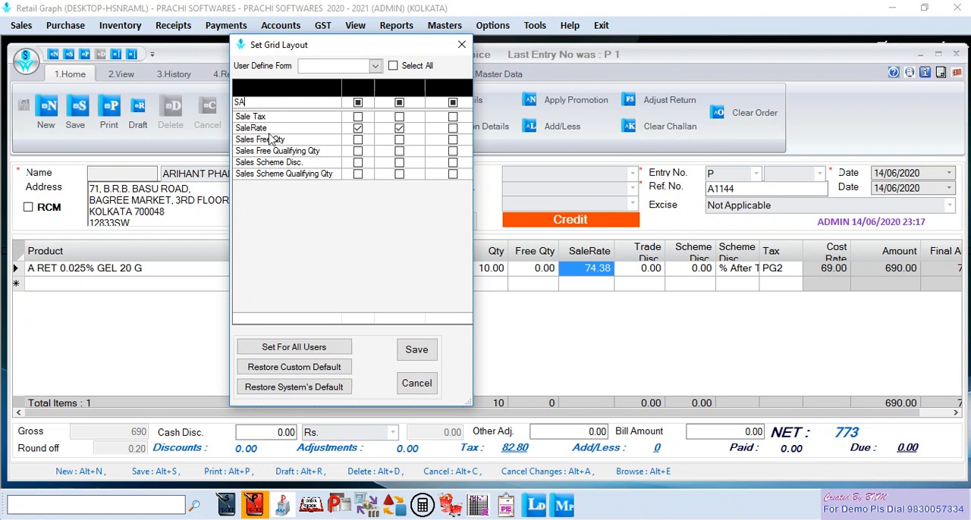
- Try out the SaleRate column's checkboxes, keep its first two ticked and the third clear, and save the grid layout
left_click(358, 129)
left_click(359, 129)
left_click(453, 128)
left_click(453, 128)
left_click(399, 128)
left_click(418, 348)
left_click(570, 318)
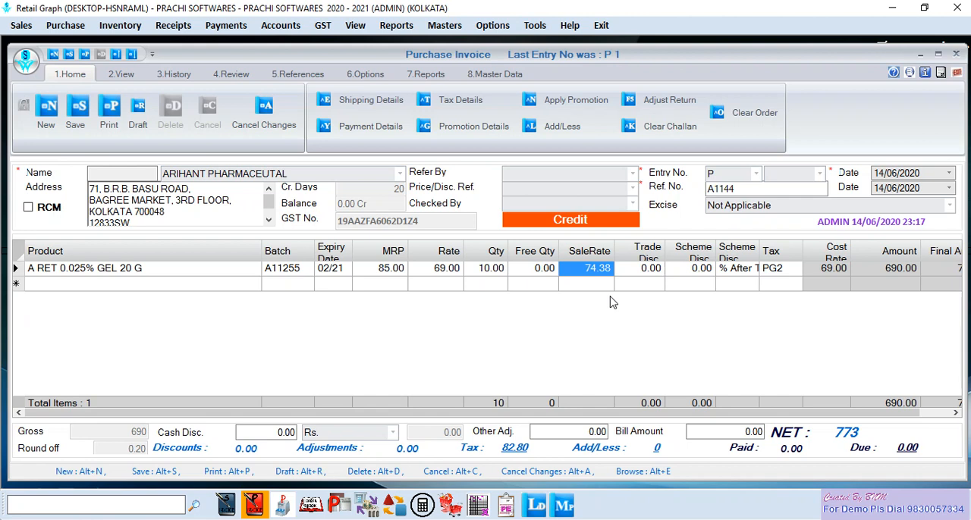
- Set the gel's trade discount to 5 and choose "% After Trade Disc." as its scheme discount type
key("Return")
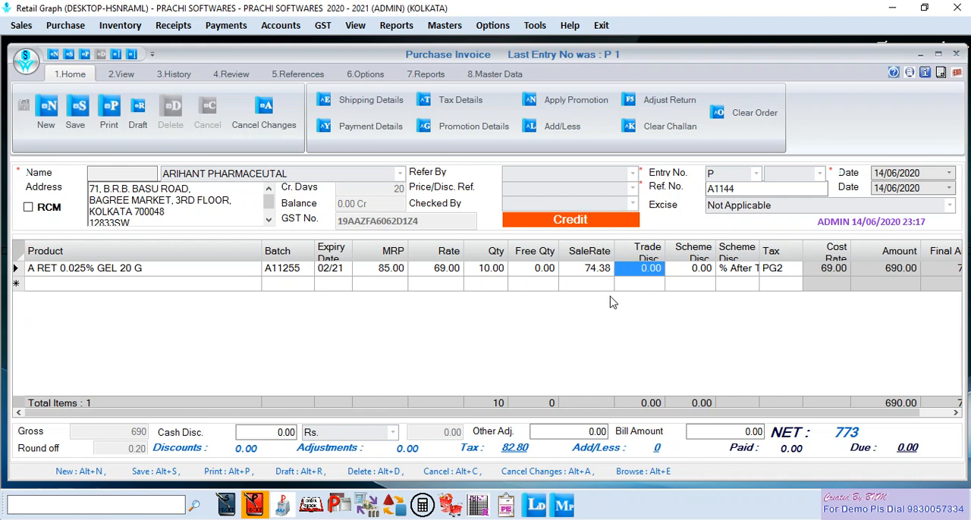
type("5")
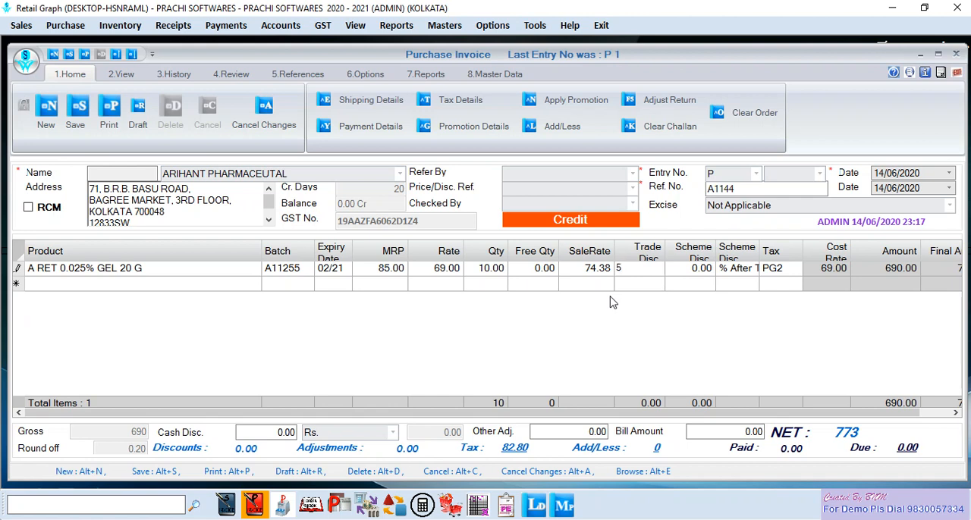
key("Return")
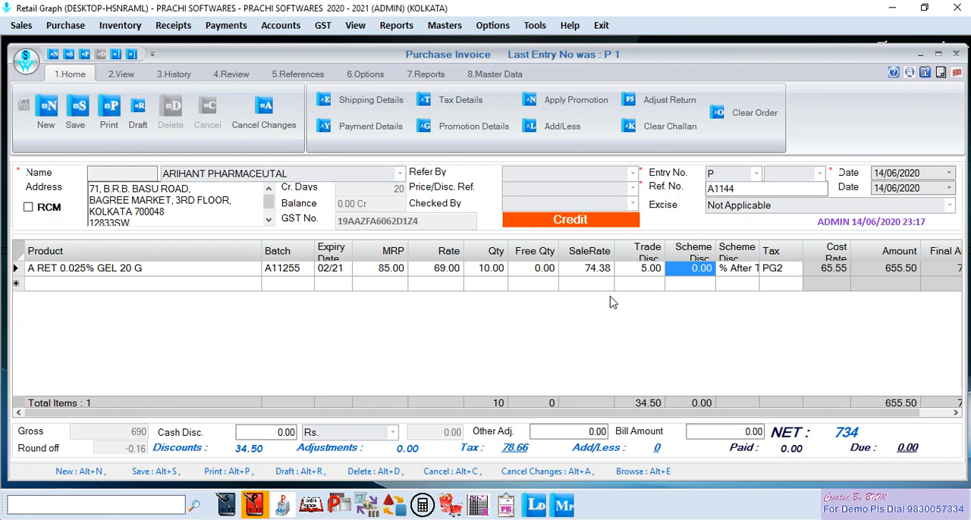
key("Return")
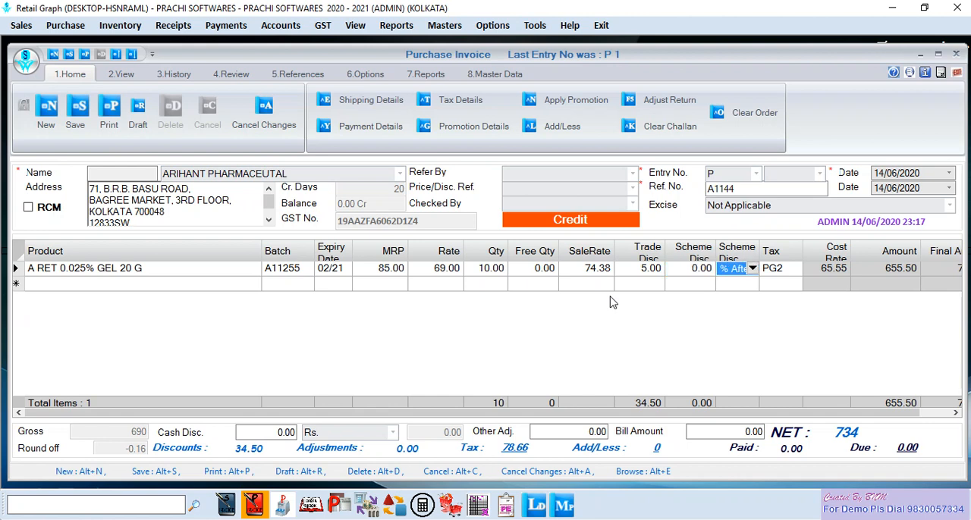
left_click(752, 269)
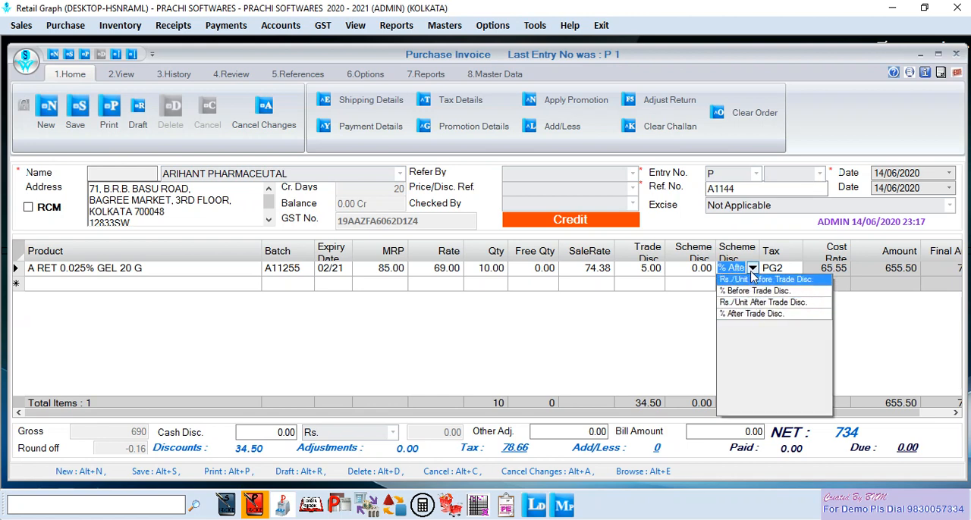
left_click(750, 314)
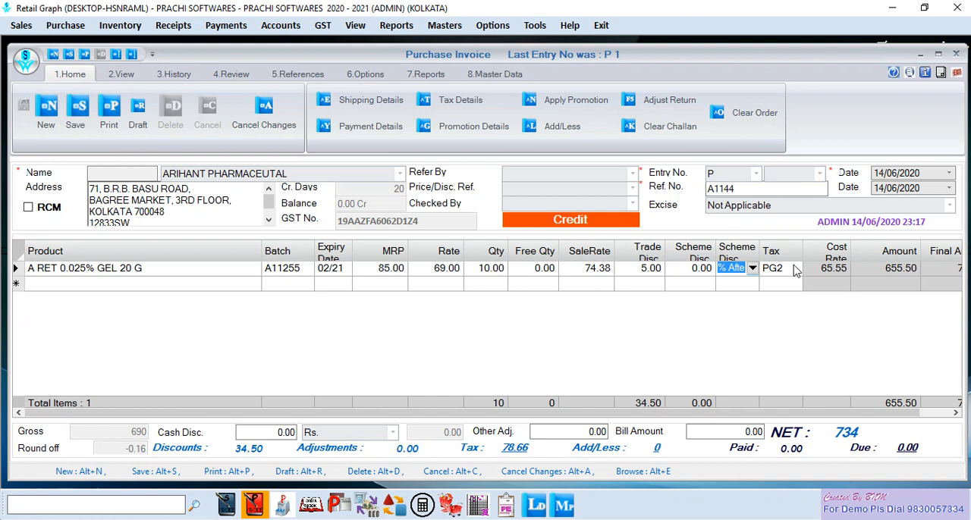
- Look through the tax codes for the gel, keep PG2, and finish the product line
left_click(796, 269)
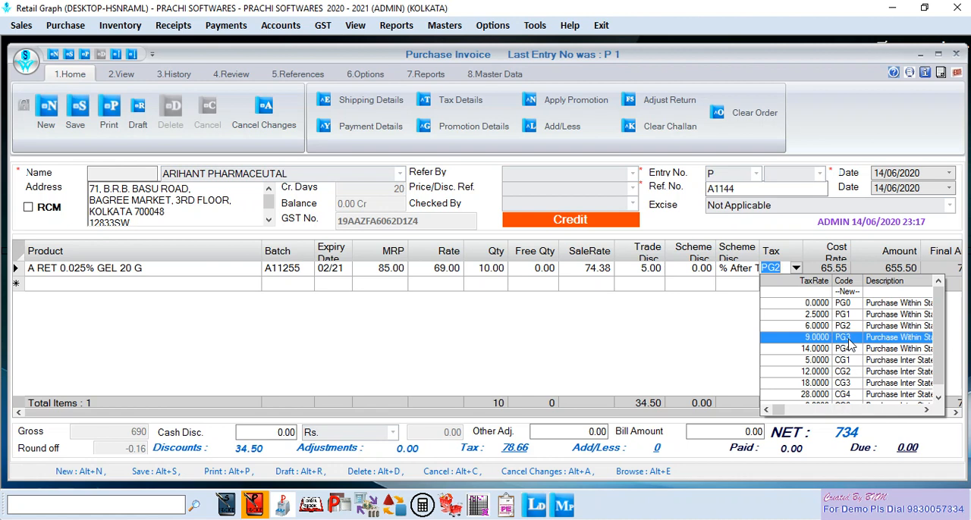
left_click(856, 334)
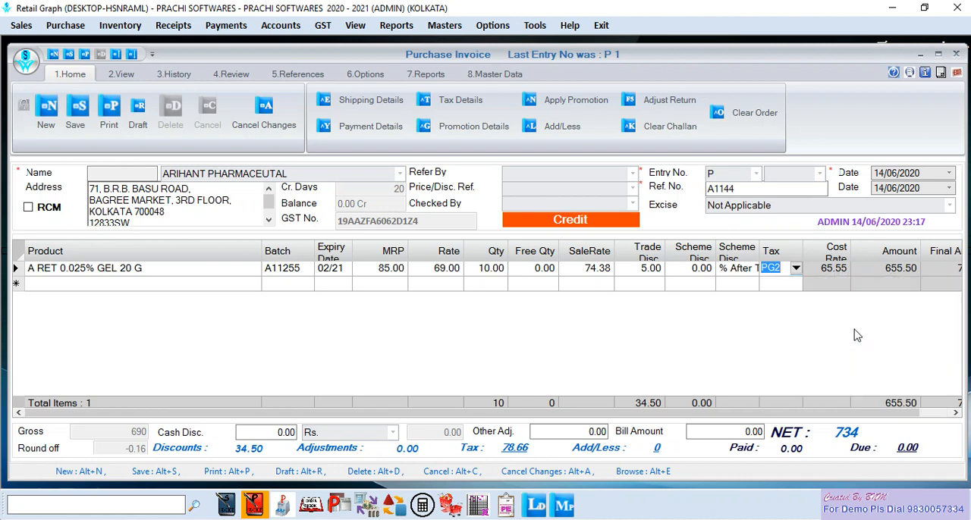
key("Return")
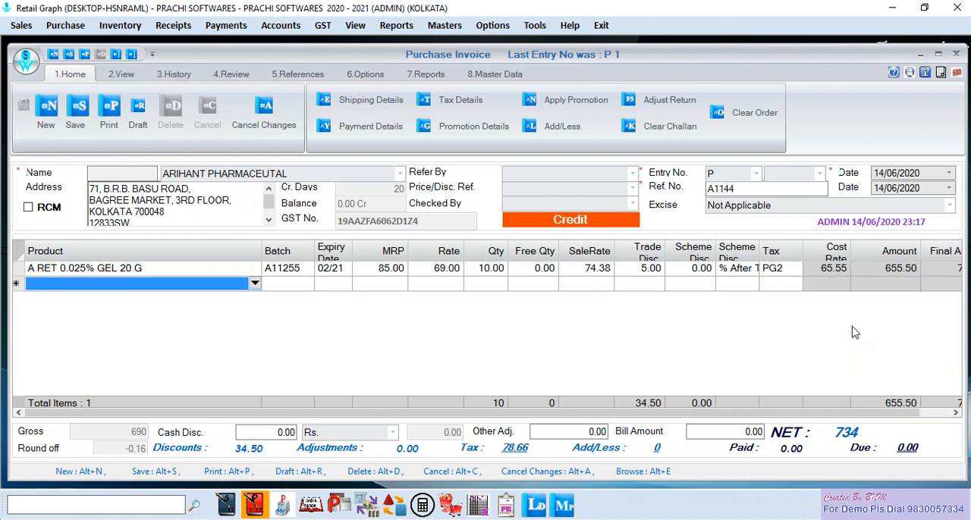
- Add the product PAN 40 MG INJ as the second line with batch P225 and expiry date 03/22
type("PAN")
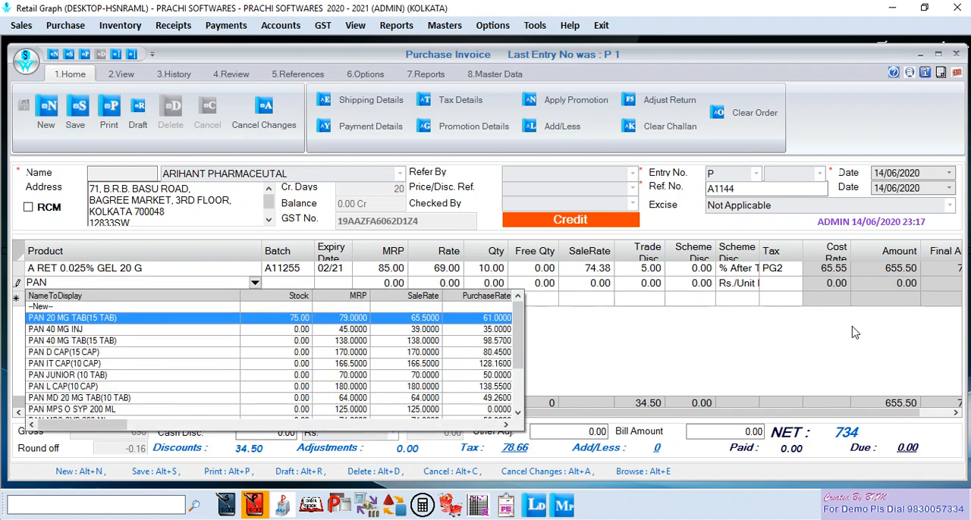
key("Down")
key("Return")
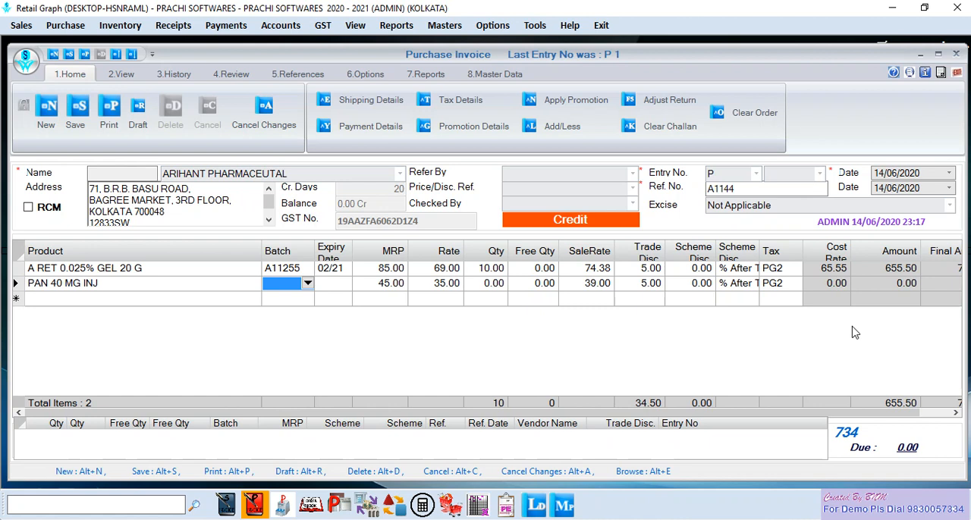
type("P225")
key("Return")
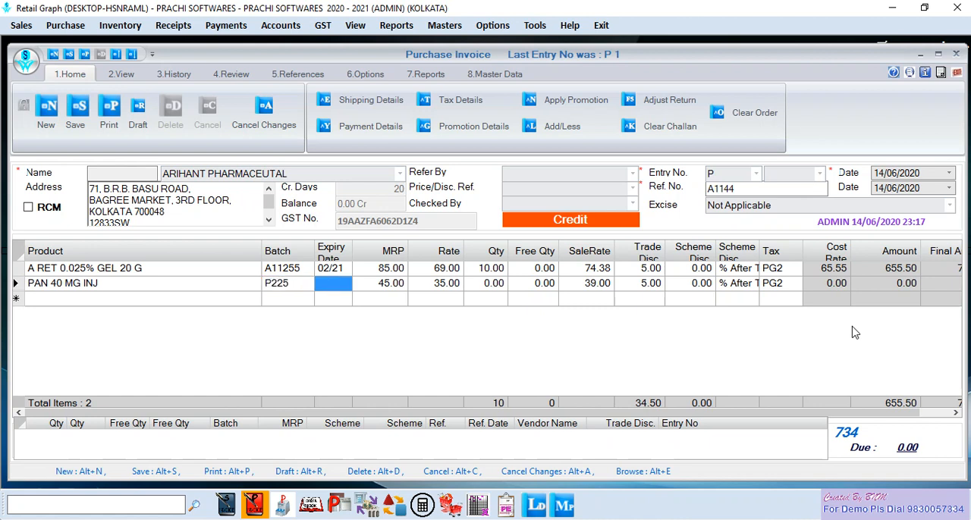
type("03/22")
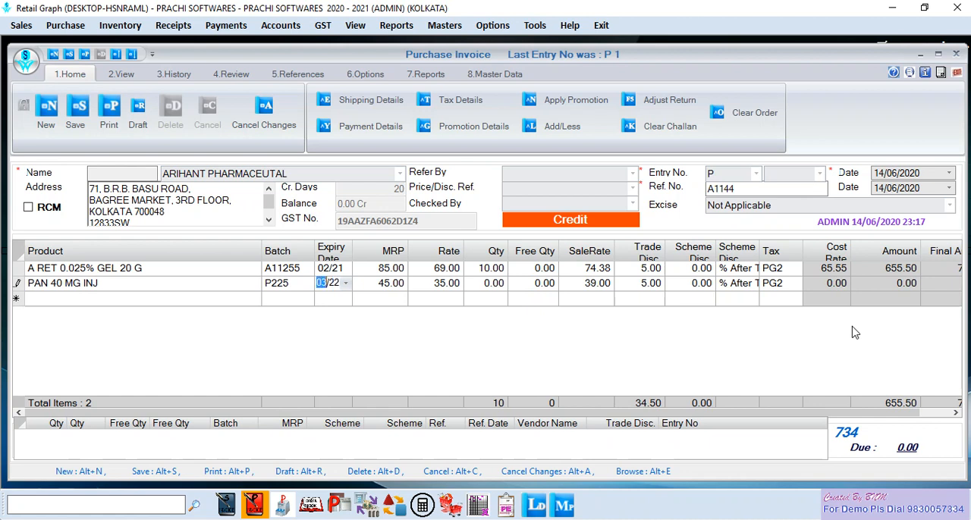
- Set the quantity of PAN 40 MG INJ to 10, keep its other values, and finish the product line
key("Return")
key("Return")
key("Return")
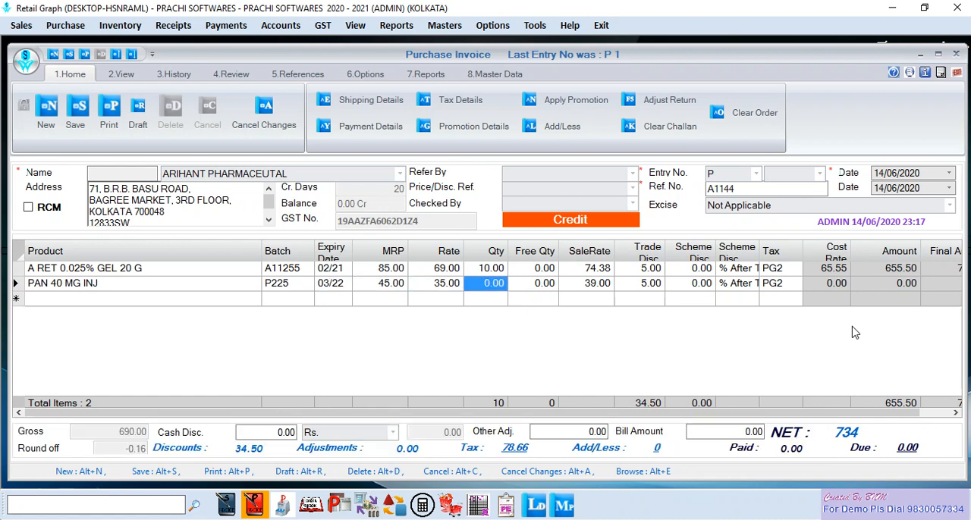
type("10")
key("Return")
key("Return")
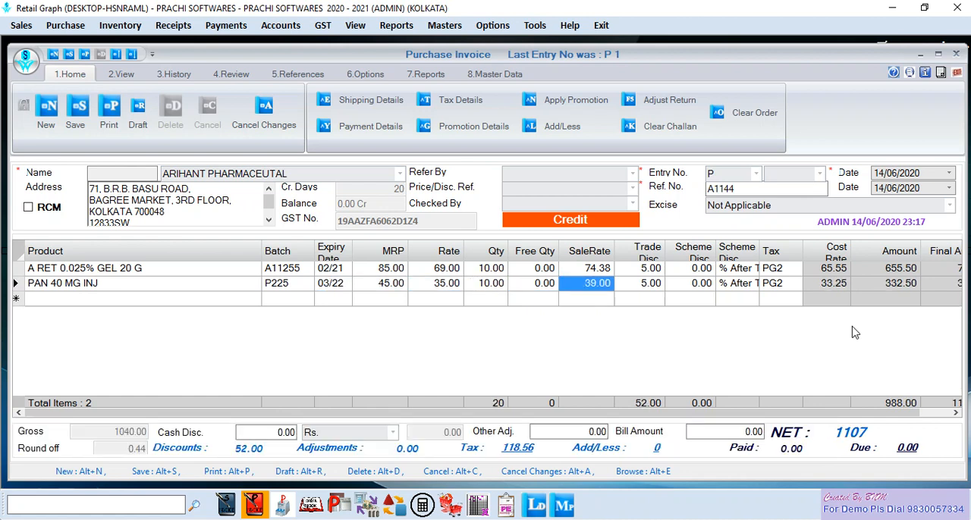
key("Return")
key("Return")
key("Return")
key("Return")
key("Return")
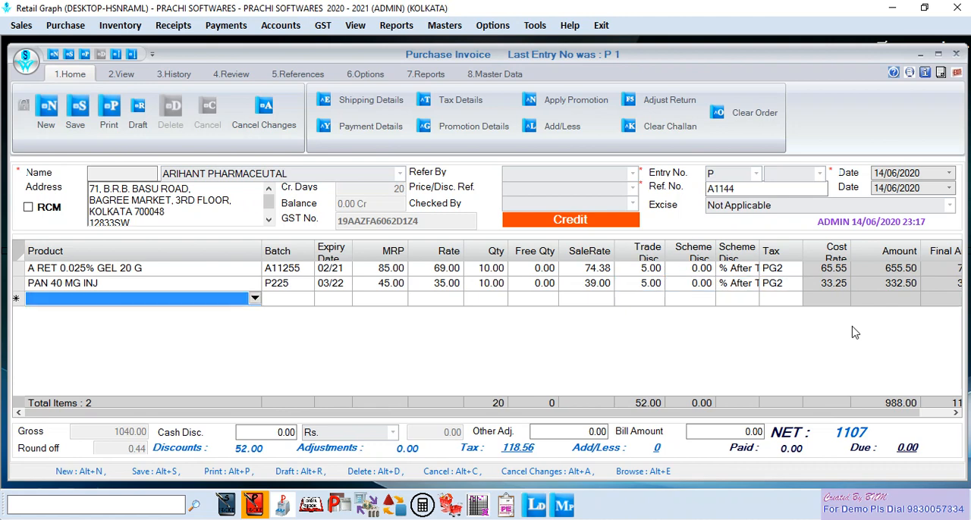
- Look through the products beginning with PA for the third line and select the --New-- entry
type("PA")
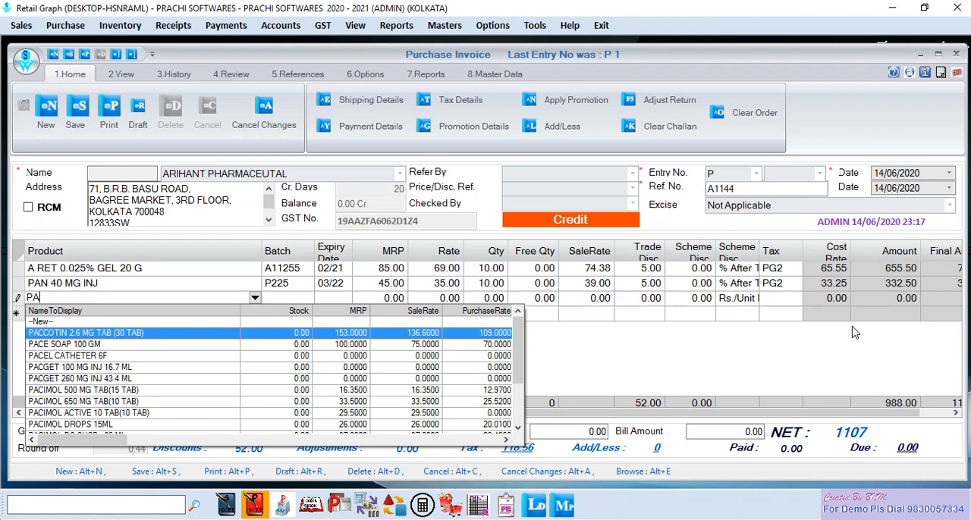
key("Down")
key("Down")
key("Down")
key("Down")
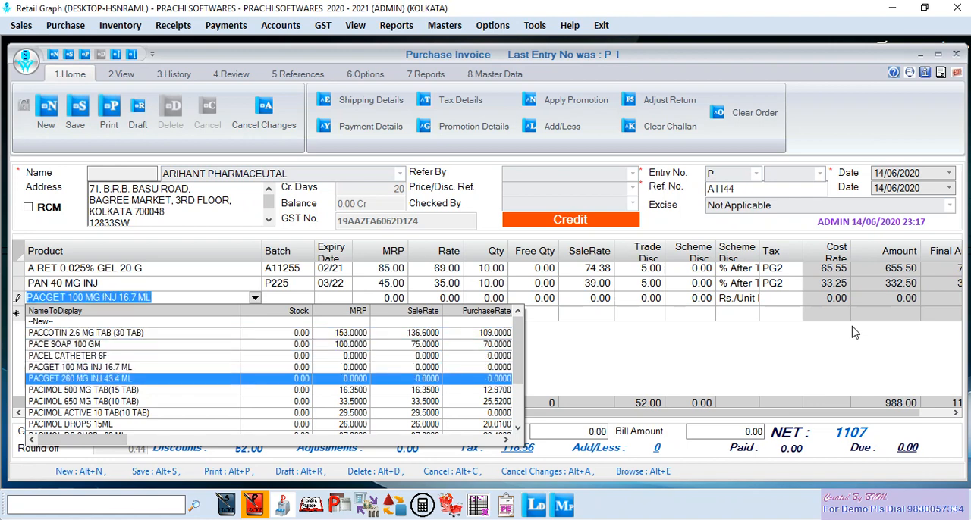
key("Up")
key("Up")
key("Up")
key("Up")
key("Up")
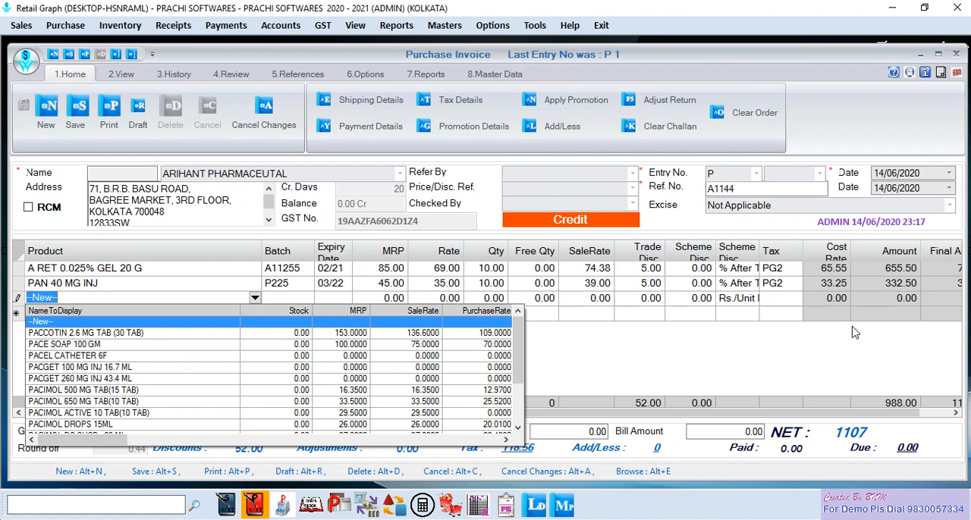
key("Escape")
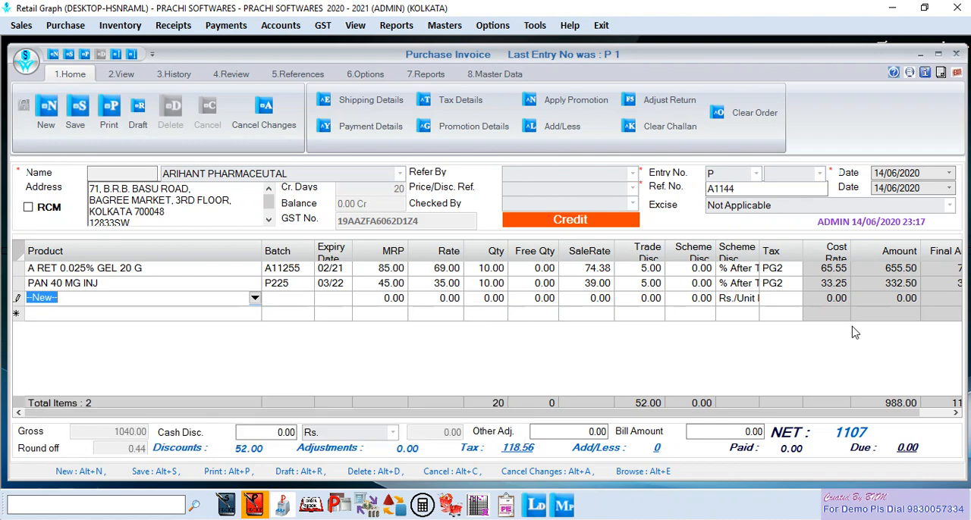
- Open the blank Product Master form for a new product, look it over, and close it
key("Return")
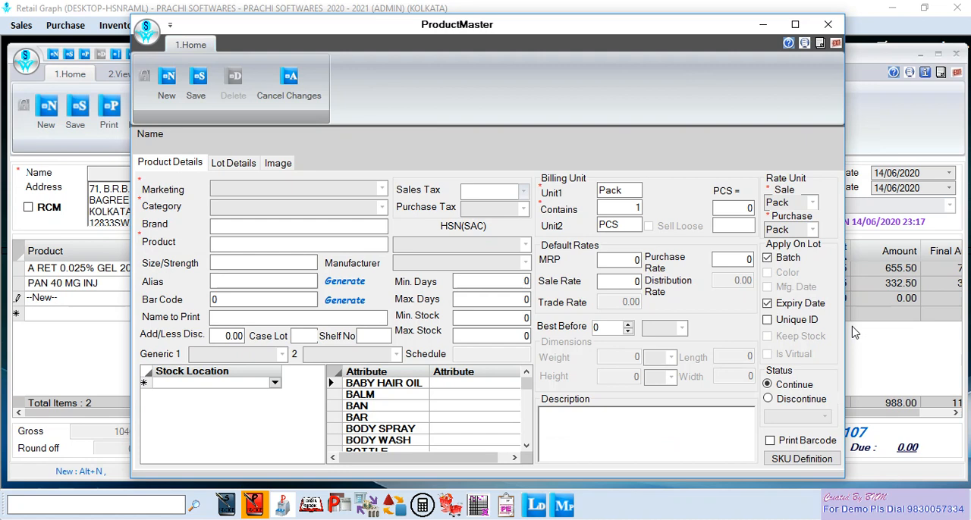
left_click(265, 188)
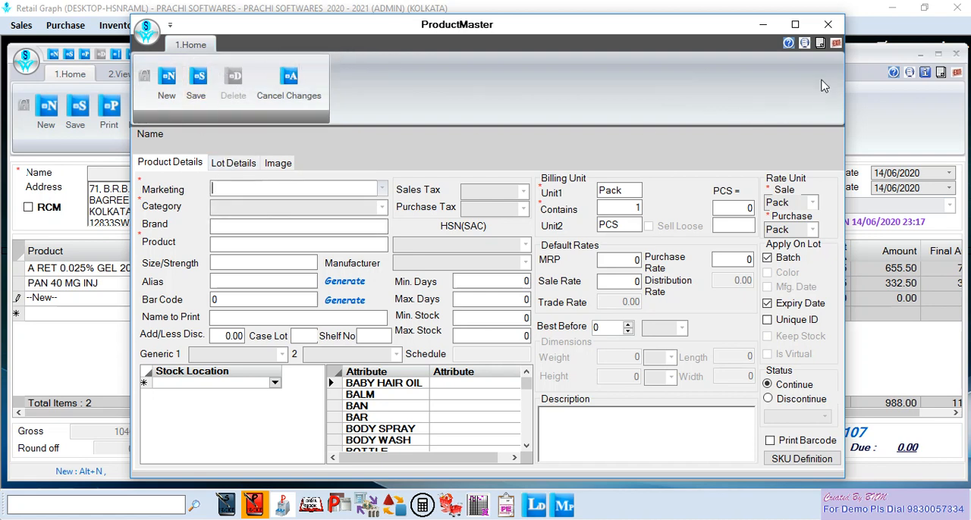
left_click(836, 44)
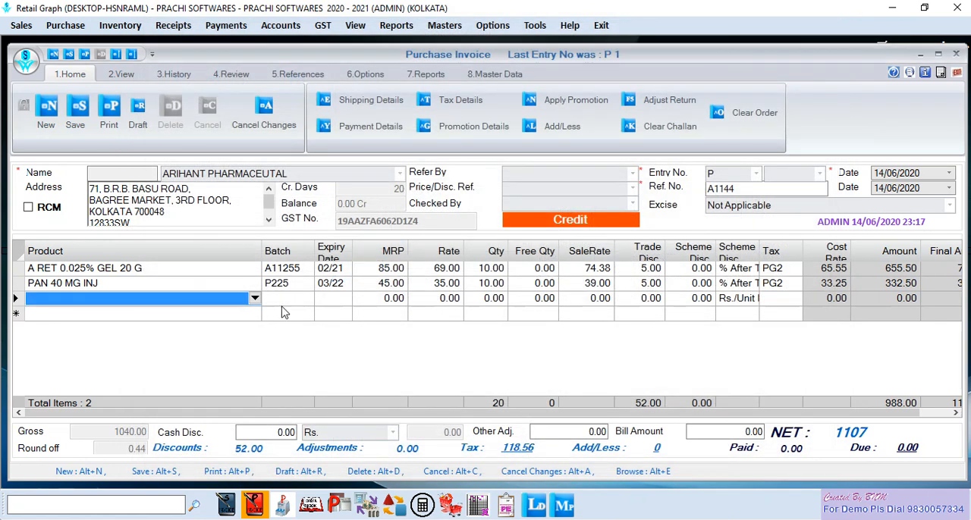
- Set the bill amount to 1107 and save the purchase invoice with the whole payment on credit
left_click(721, 431)
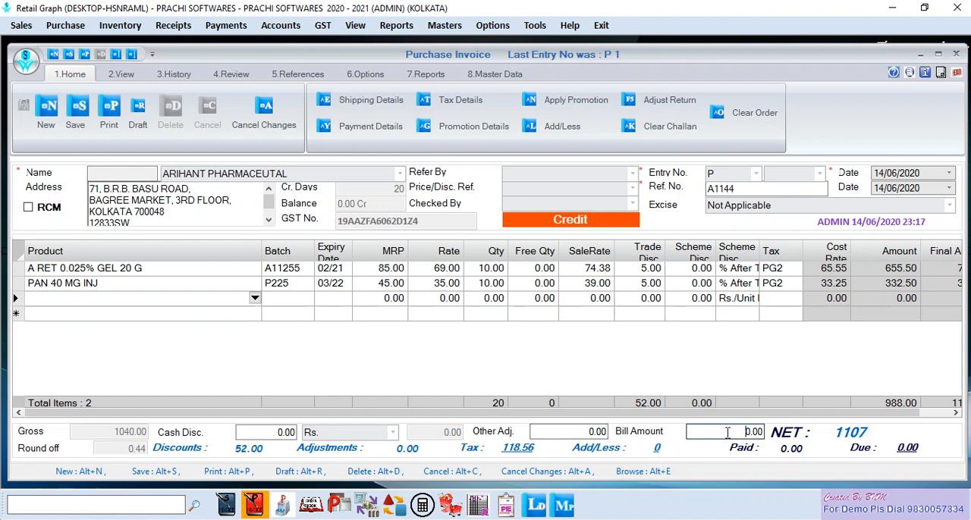
left_click_drag(734, 431, 768, 434)
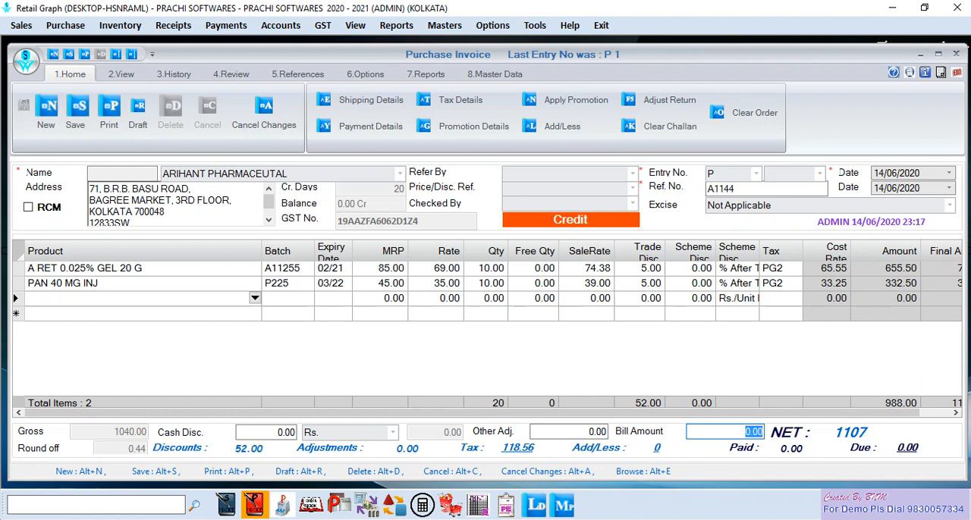
type("1107")
key("Tab")
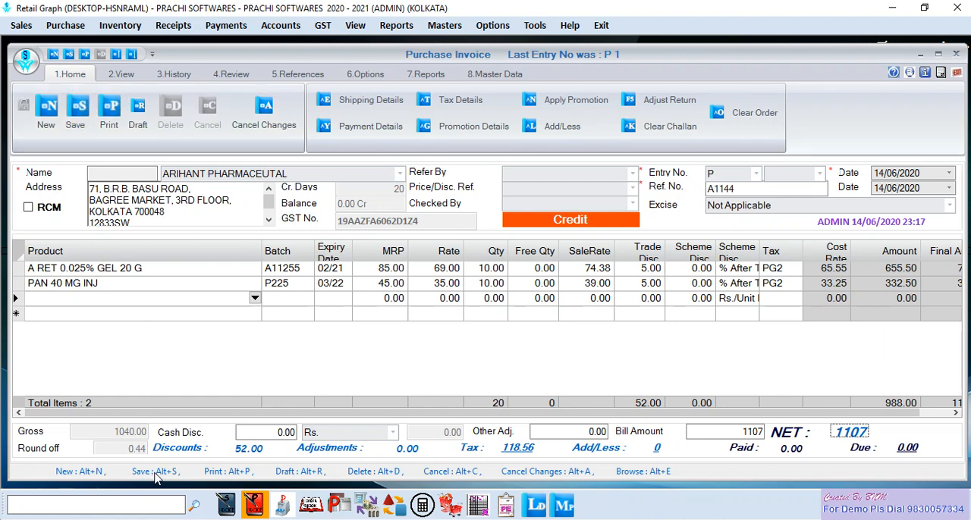
left_click(79, 114)
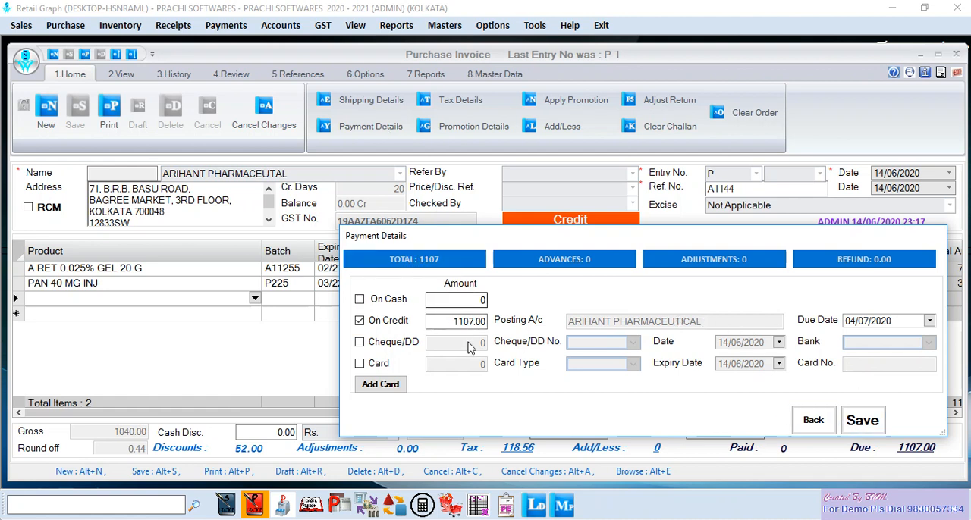
left_click(861, 420)
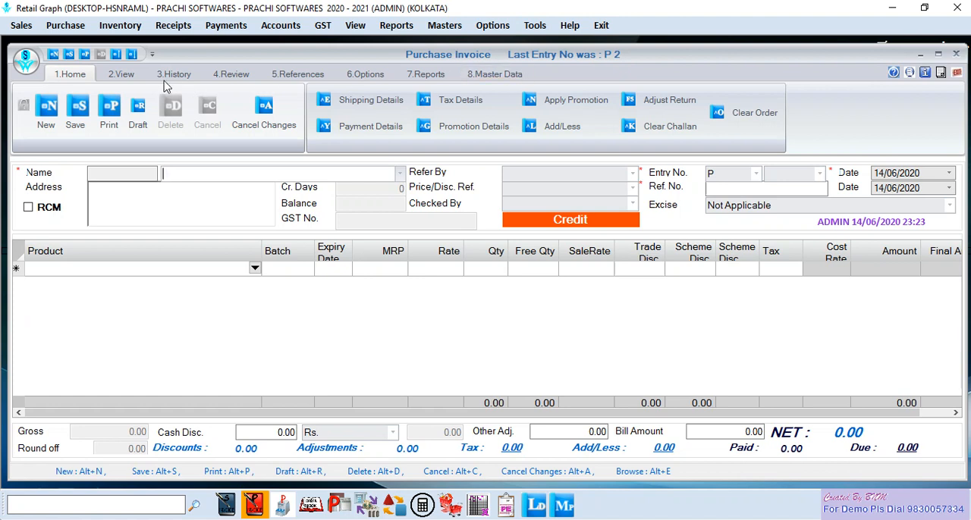
- List the current year's purchase invoices, filter the vendors by ARI, and open the ARIHANT ENTERPRISE invoice
left_click(125, 79)
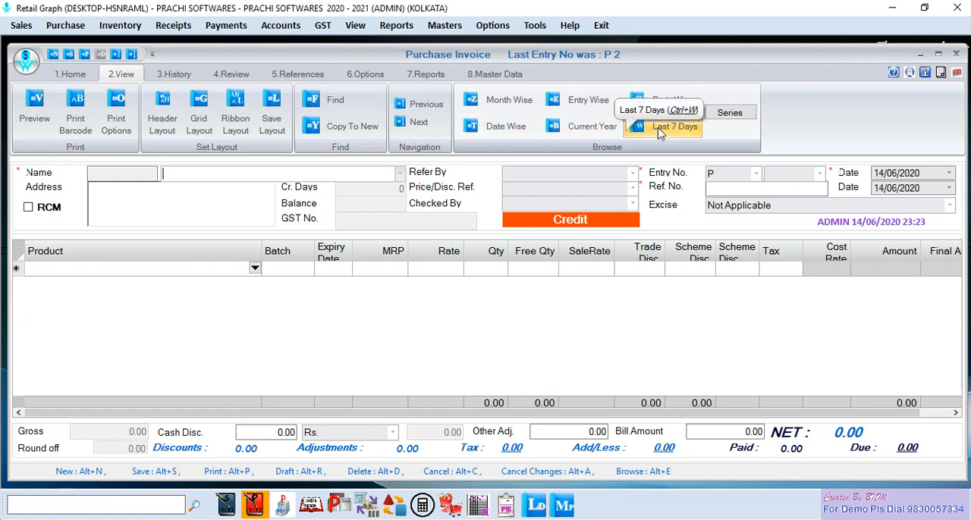
left_click(579, 130)
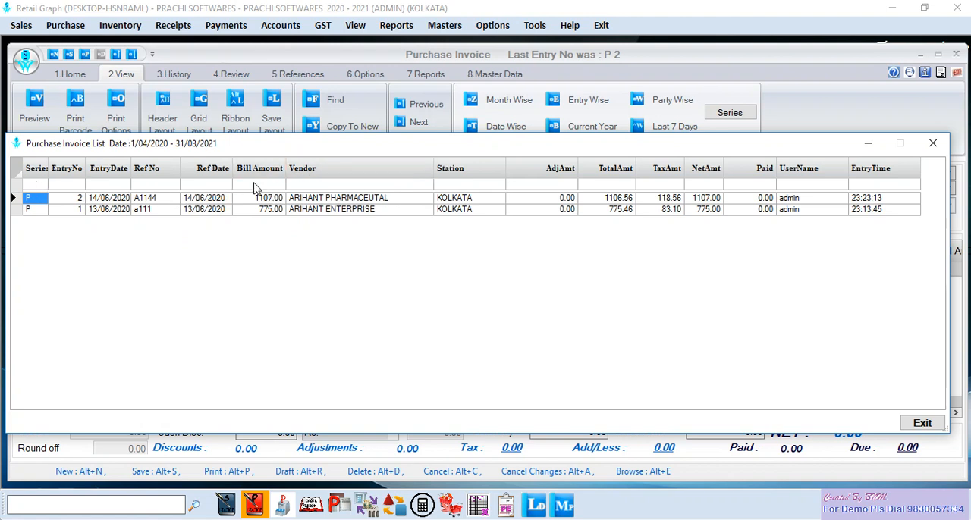
left_click(313, 187)
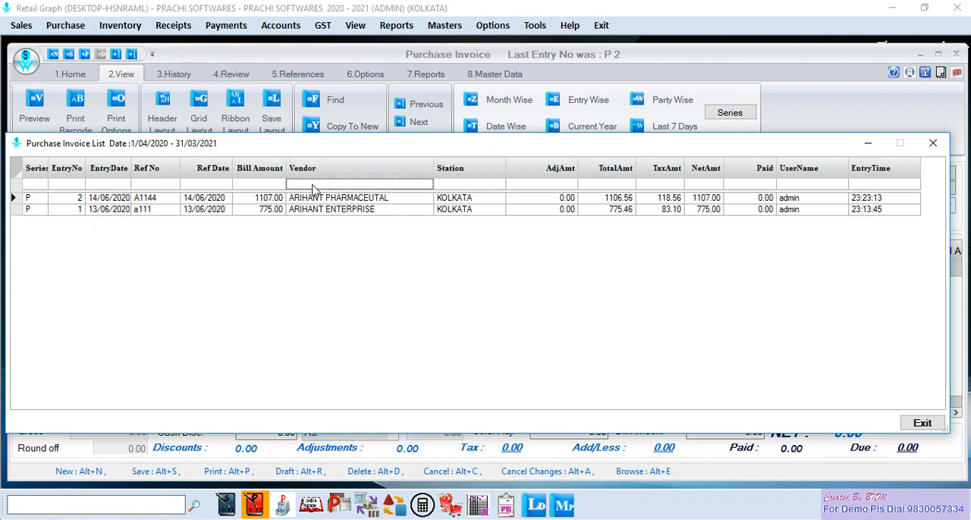
type("ARI")
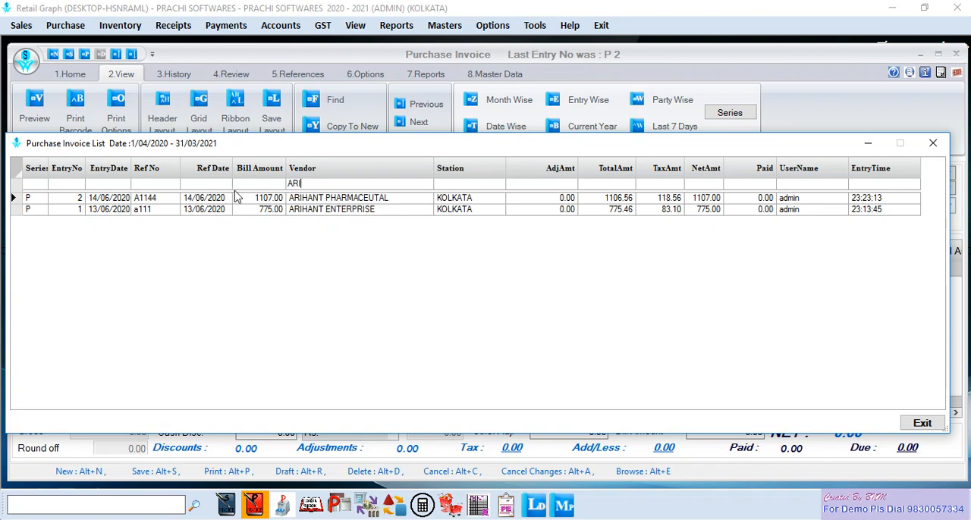
left_click(316, 212)
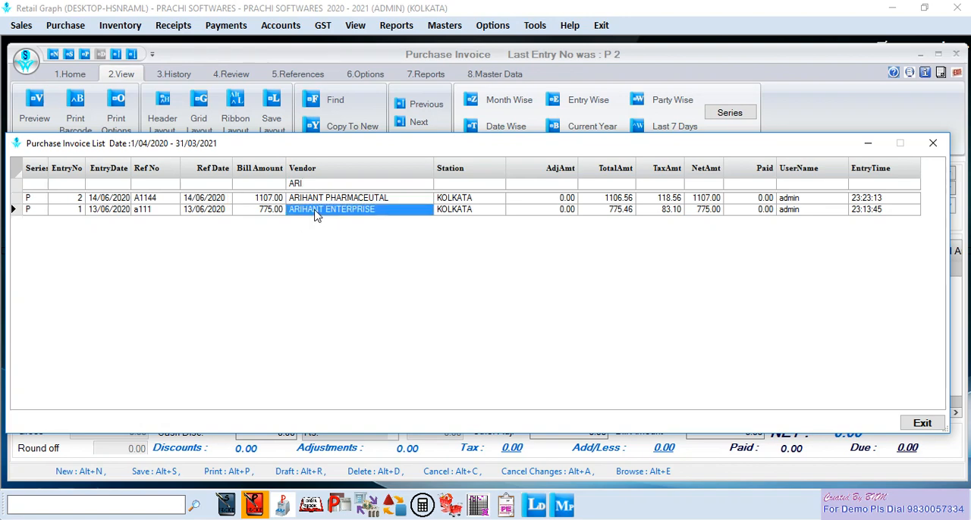
double_click(316, 211)
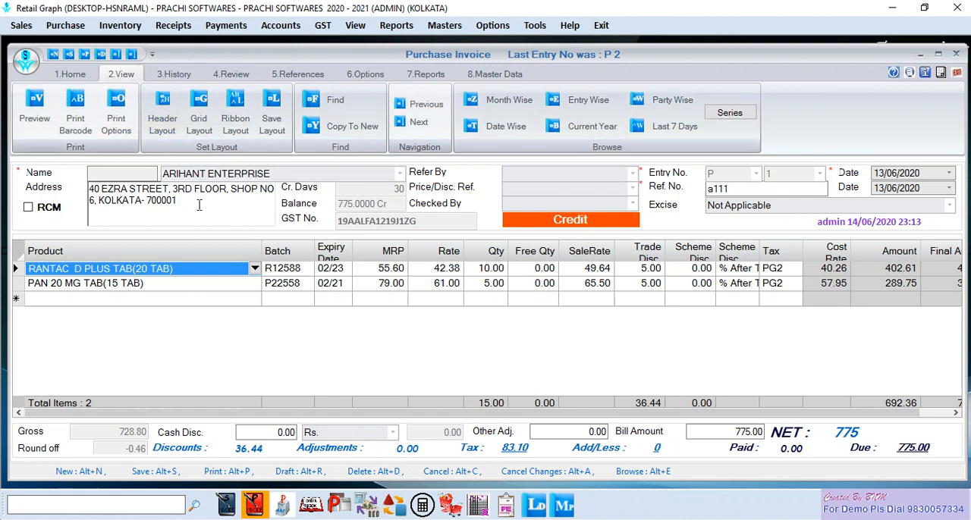
- Leave the ARIHANT ENTERPRISE invoice for a blank entry form and close the Purchase Invoice window
left_click(69, 74)
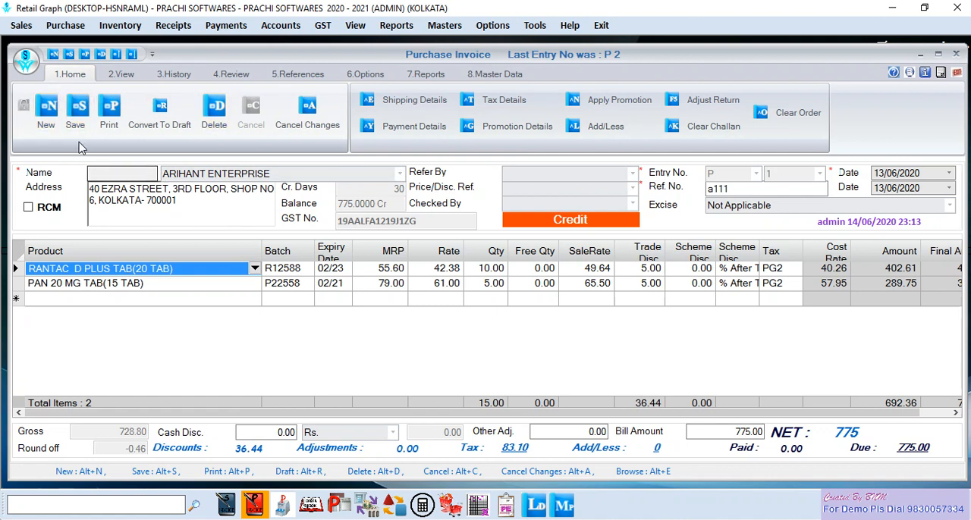
left_click(59, 131)
left_click(454, 320)
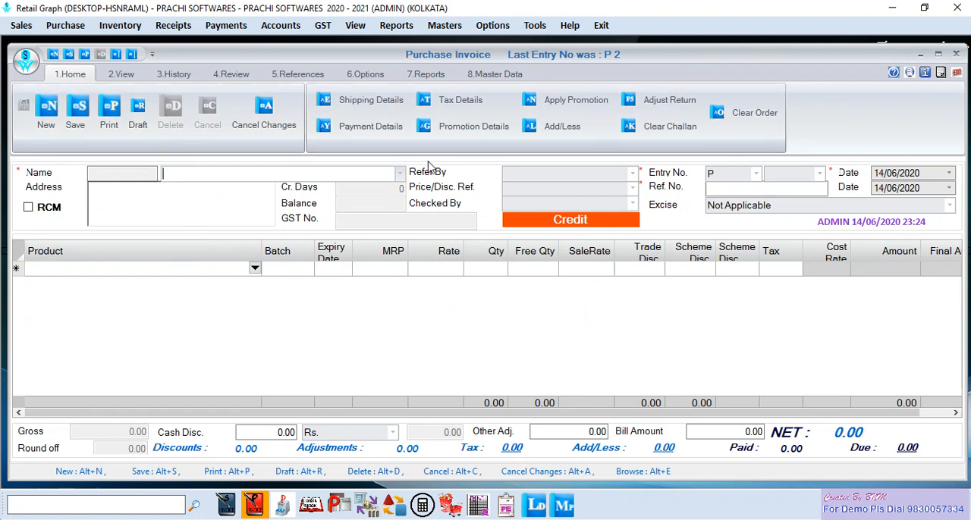
left_click(957, 72)
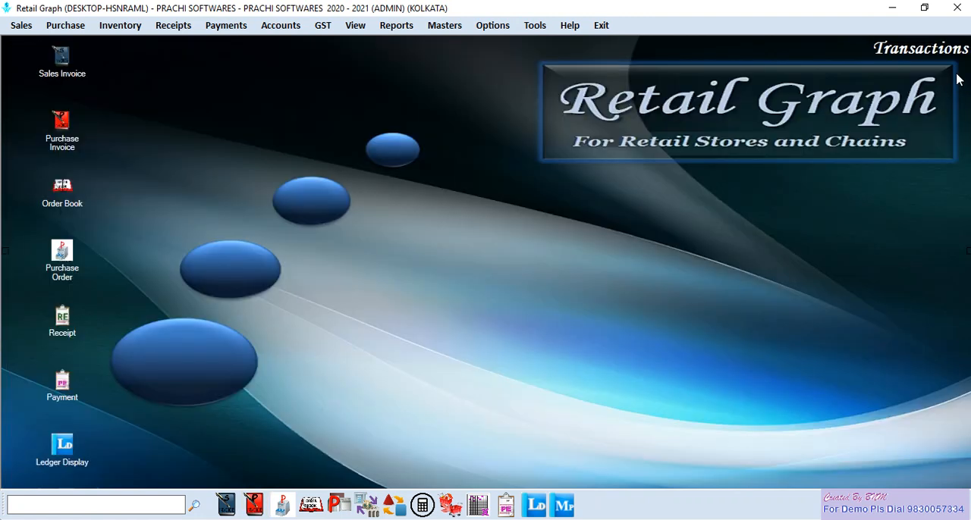
- Start a Purchase Challan for vendor BAJAJ MEDITRADE PVT. LTD. with reference number A2225, keeping the reference date
key("alt")
left_click(66, 26)
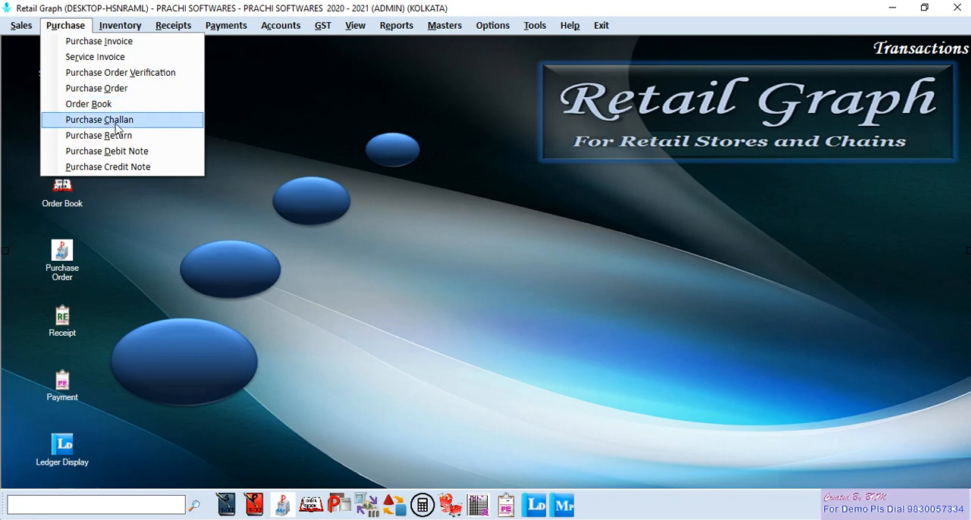
left_click(118, 123)
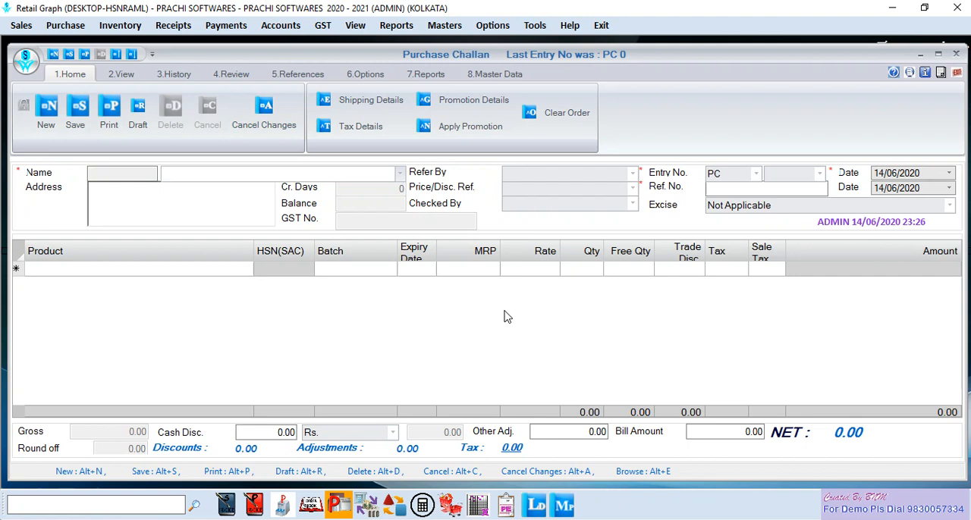
left_click(401, 176)
left_click(326, 250)
key("Return")
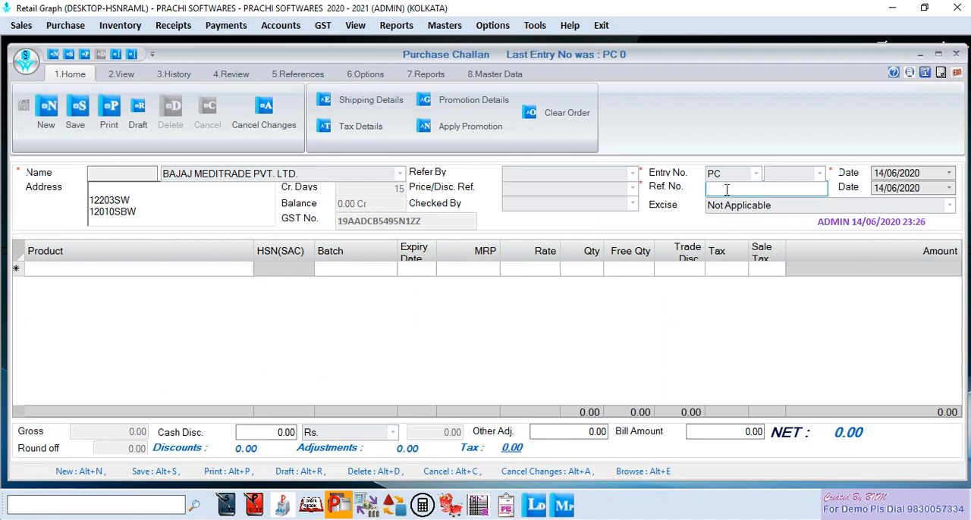
type("A2225")
key("Return")
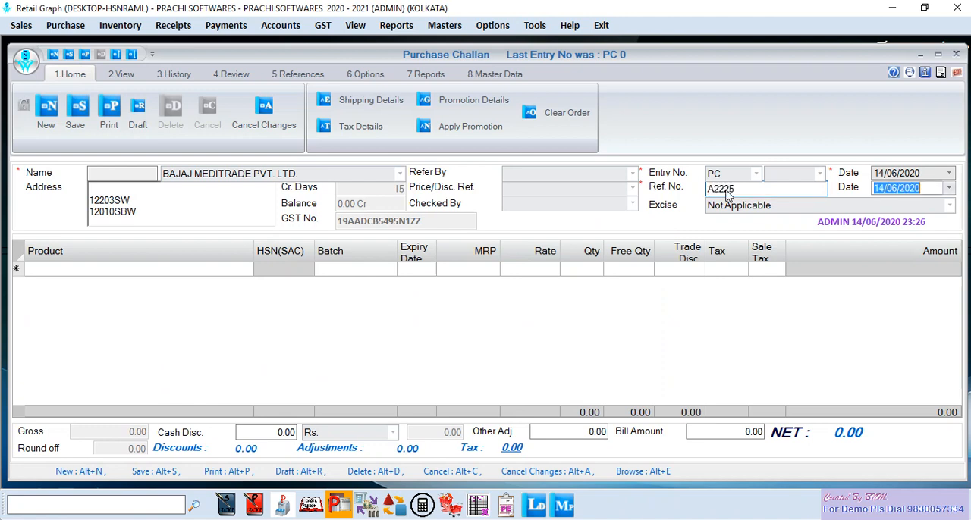
key("Return")
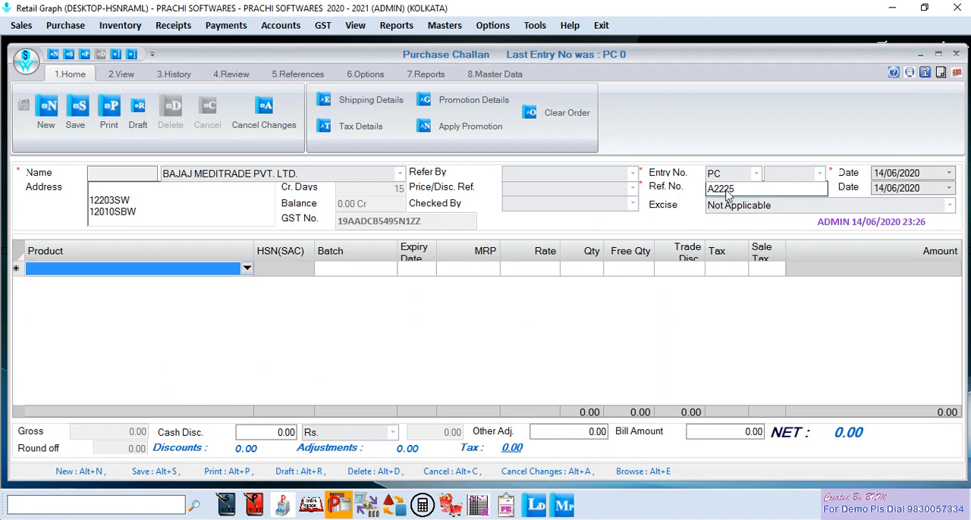
- Add the product A RET 0.05% GEL 20 GM to the challan with batch A225 and expiry date 02/21
type("A")
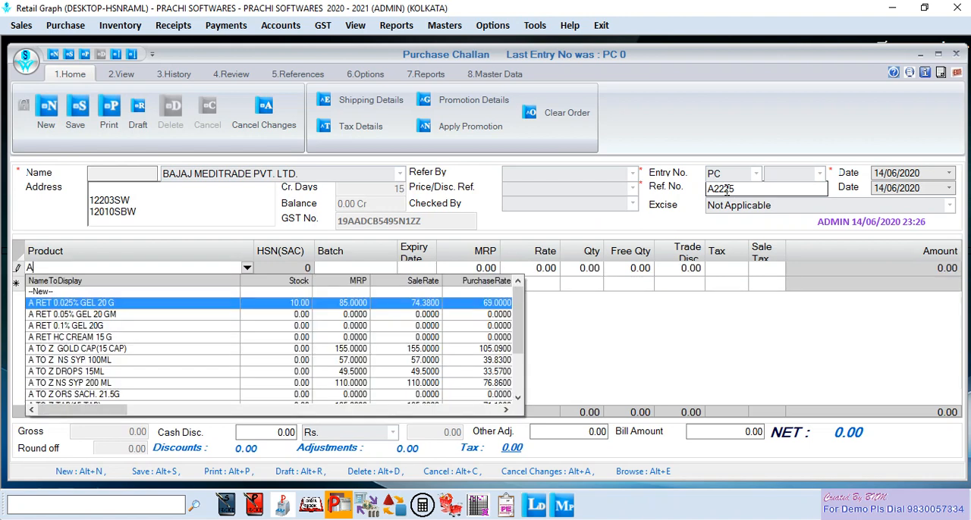
key("Down")
key("Return")
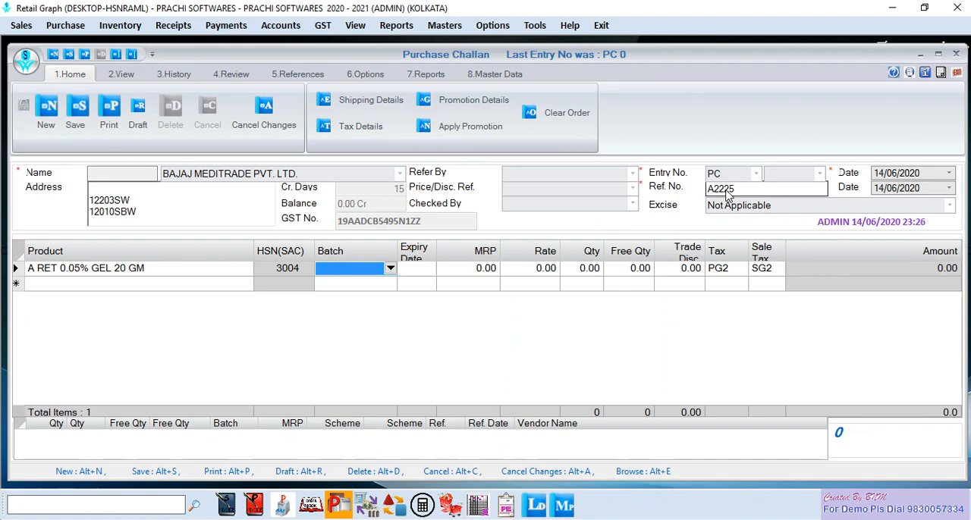
type("A225")
key("Return")
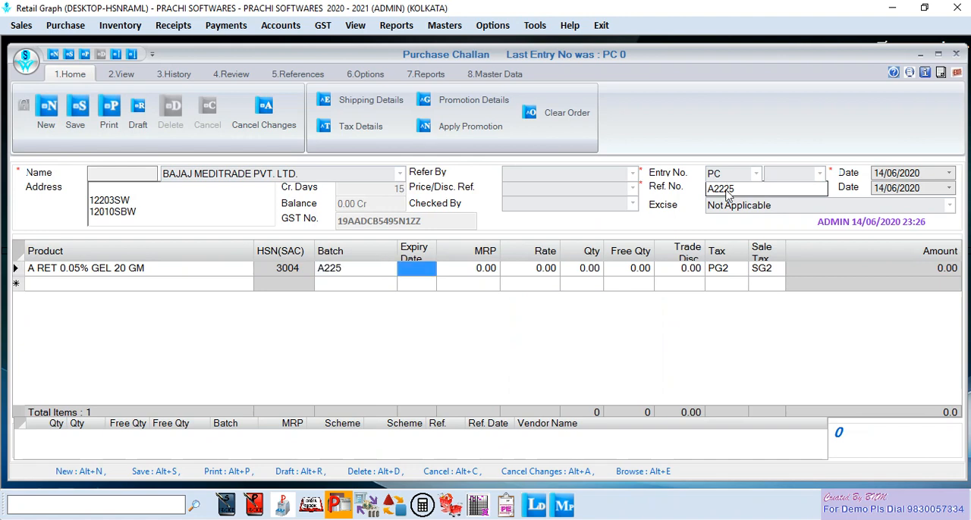
type("02/21")
key("Return")
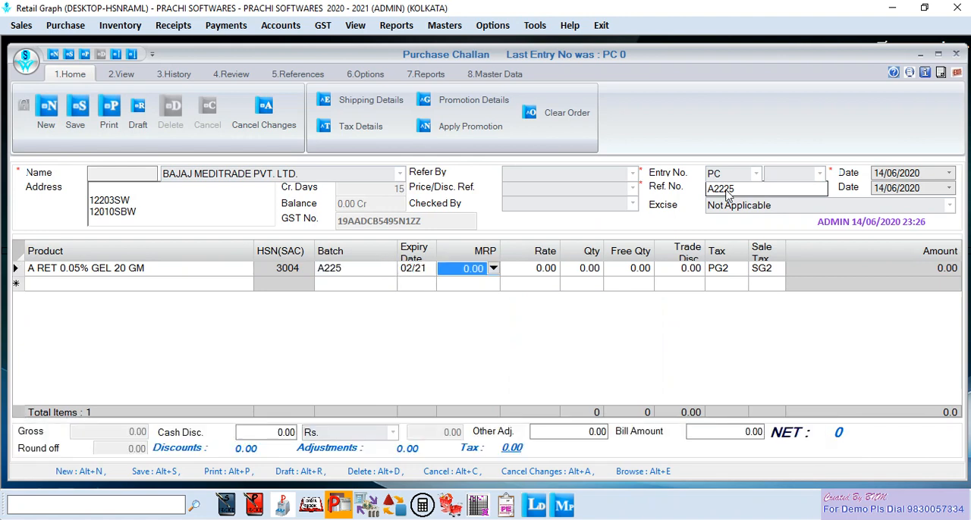
- Set the A RET 0.05% GEL 20 GM challan line to MRP 100, rate 80 and quantity 10
type("100")
key("Return")
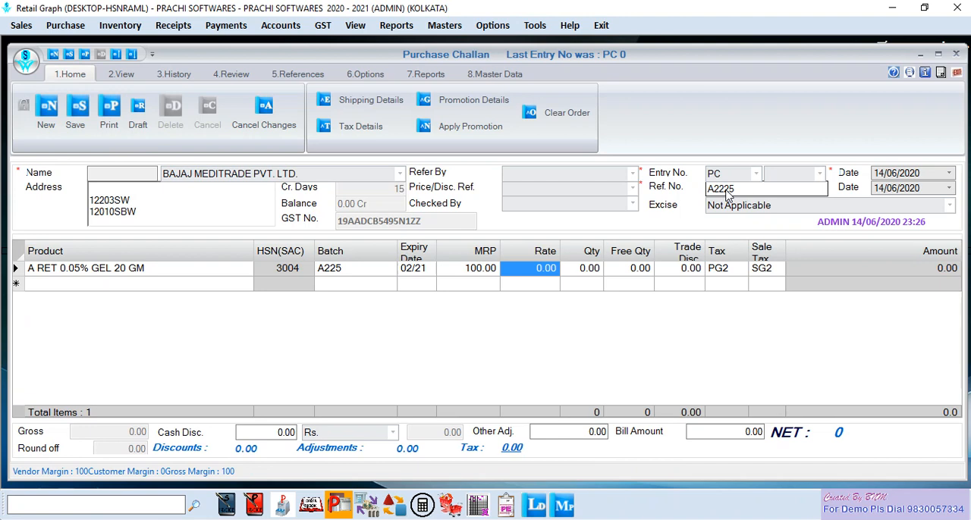
type("8")
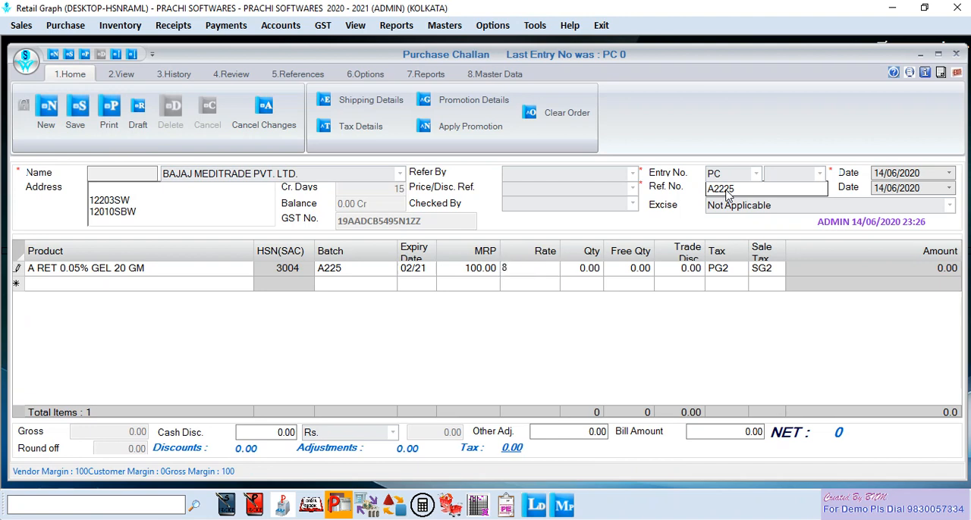
type("0")
key("Return")
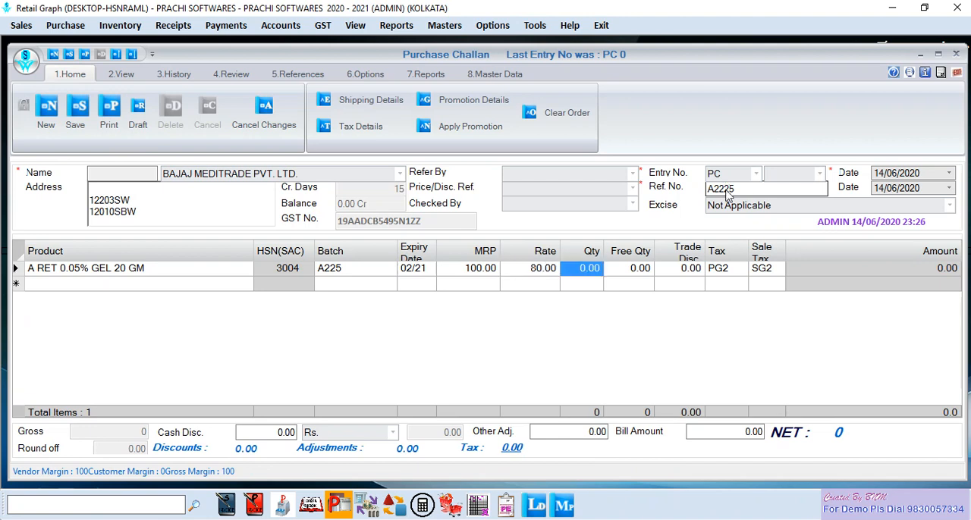
type("10")
key("Return")
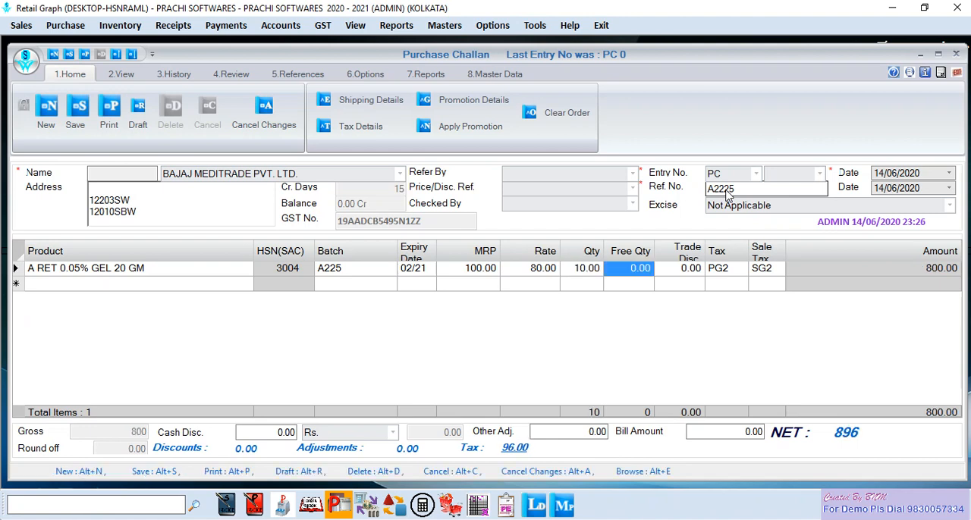
- Keep the line's default free quantity, trade discount and taxes, save the purchase challan and close its window
key("Return")
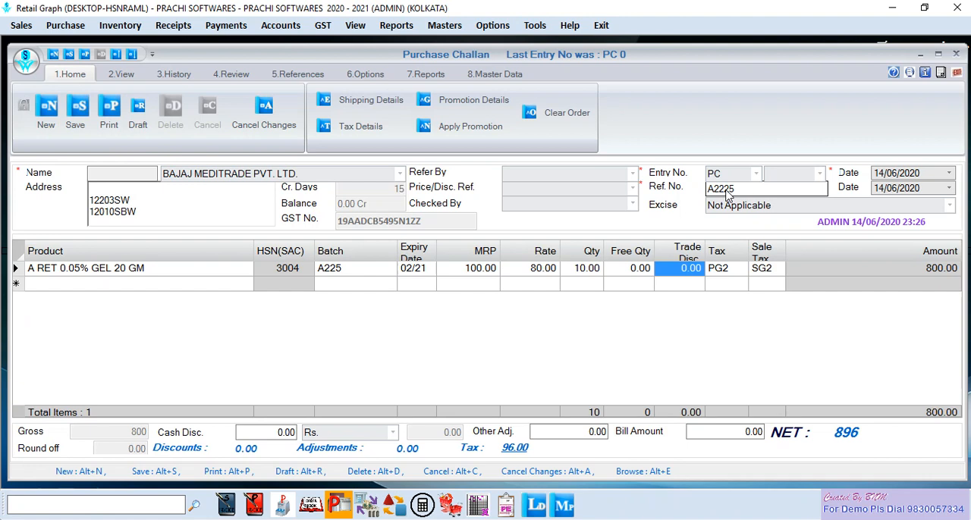
key("Return")
key("Return")
key("Return")
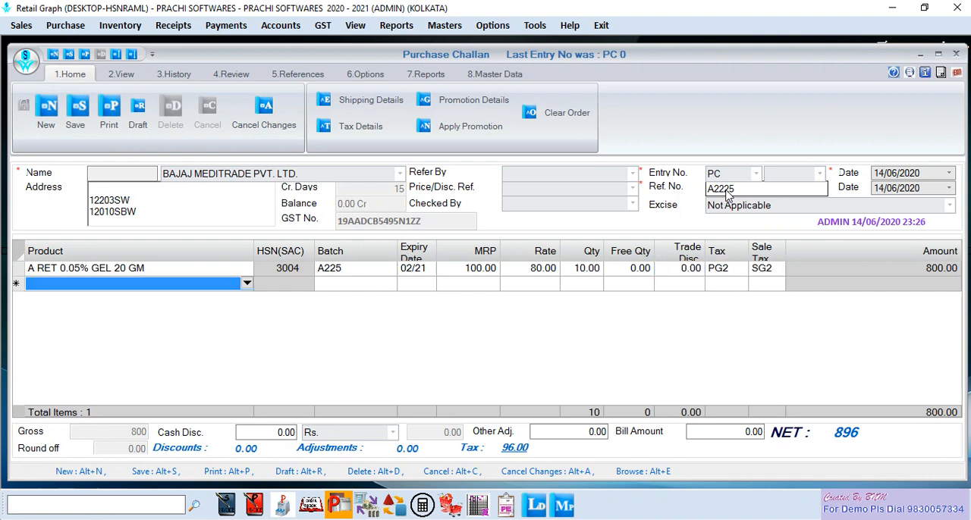
left_click(75, 121)
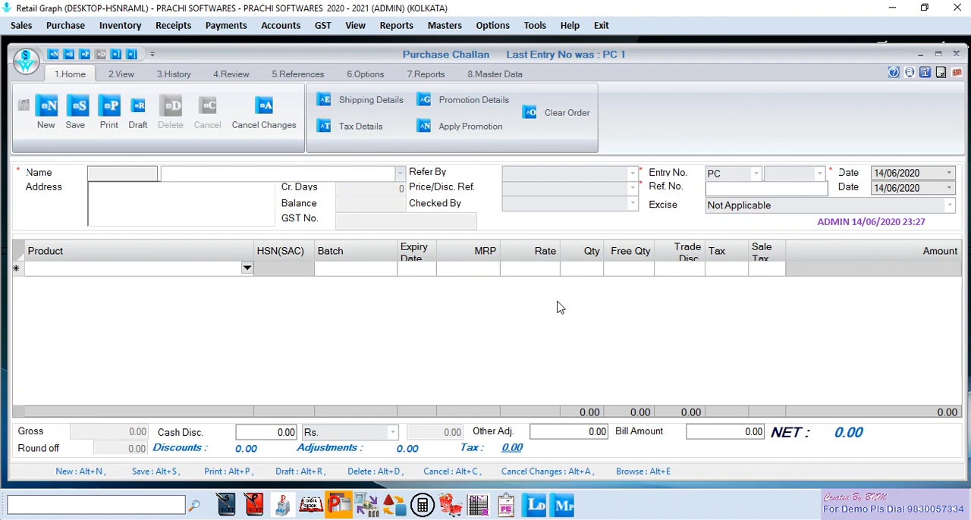
left_click(957, 74)
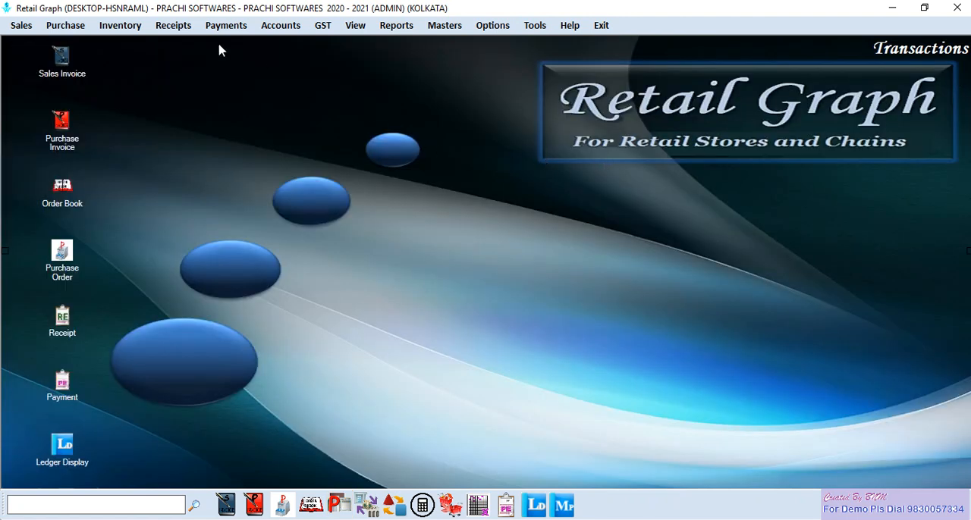
- Start a Purchase Invoice for vendor BAJAJ MEDITRADE PVT. LTD. and dismiss the pending entries alert
left_click(65, 28)
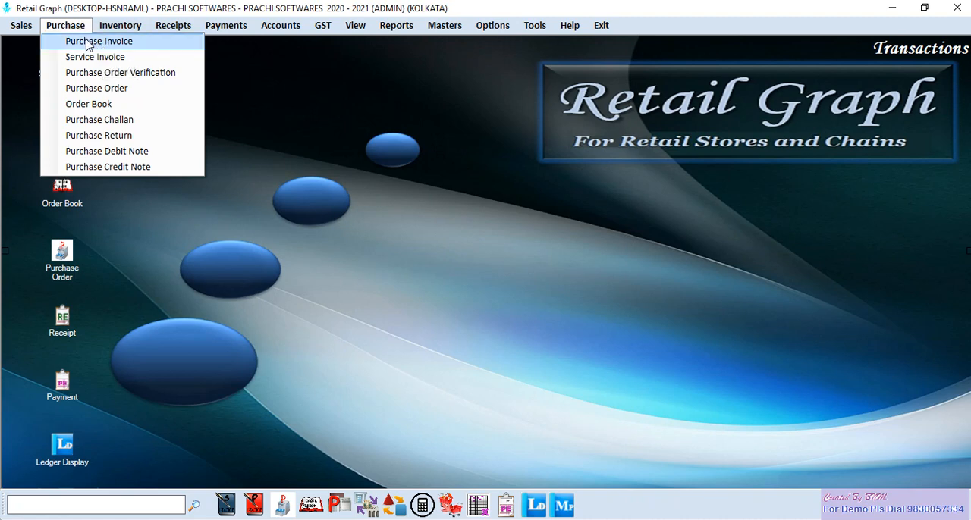
left_click(89, 42)
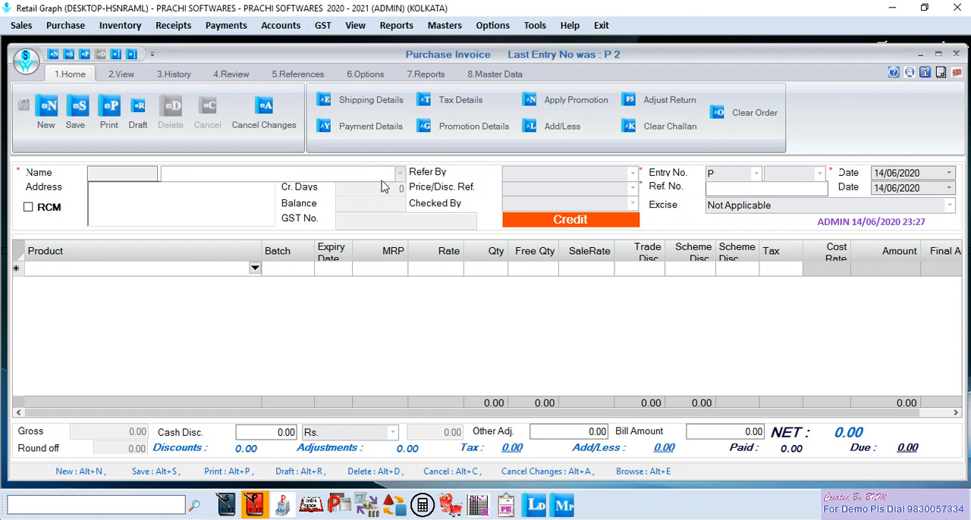
left_click(400, 176)
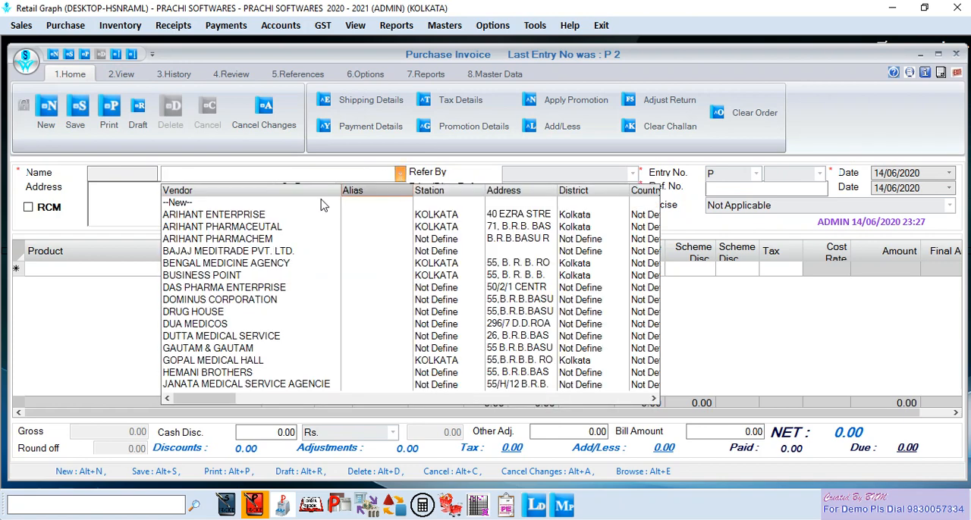
left_click(241, 252)
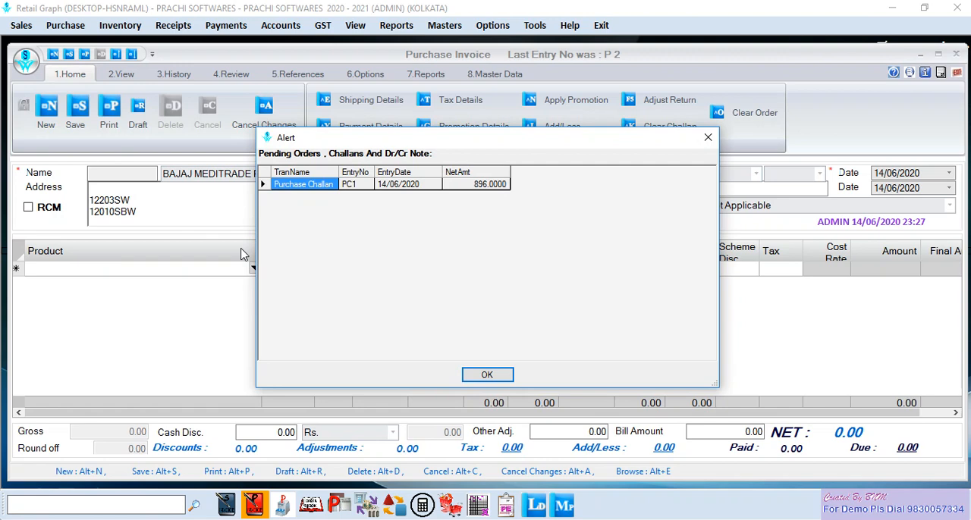
left_click(487, 374)
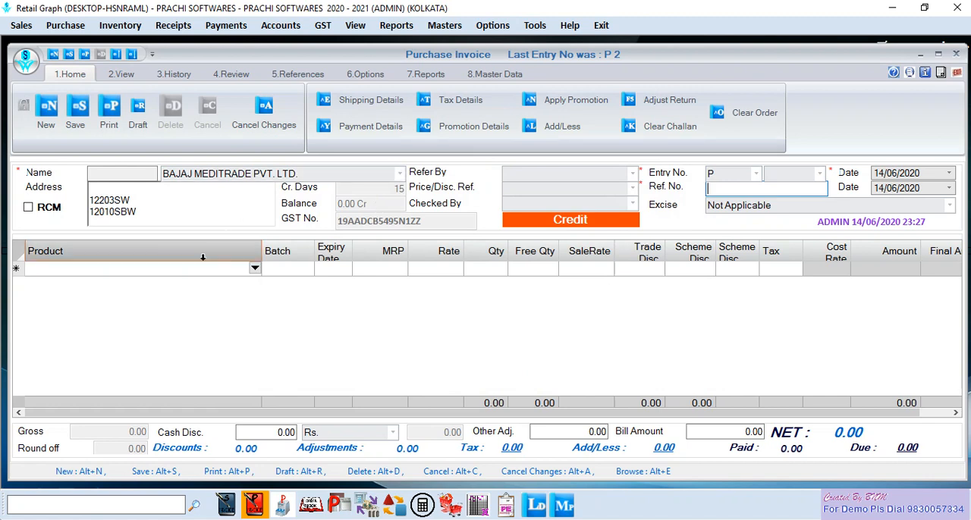
- Bring the pending challan's A RET 0.05% GEL 20 GM line into the purchase invoice with Clear Challan
left_click(220, 273)
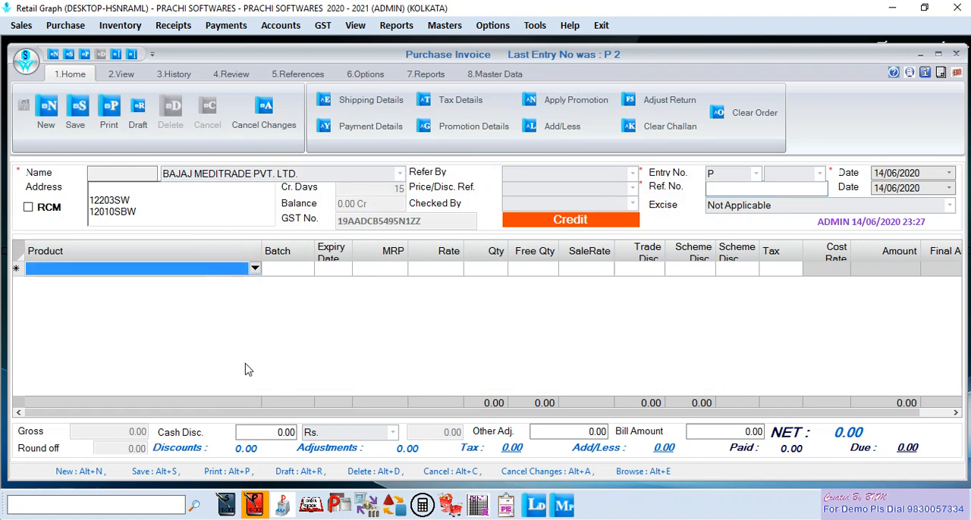
left_click(670, 129)
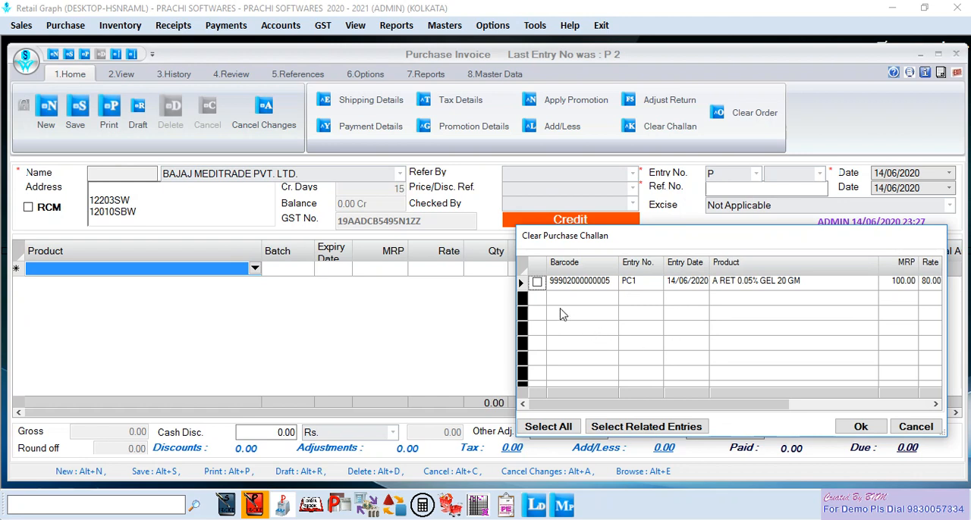
left_click(537, 282)
left_click(857, 427)
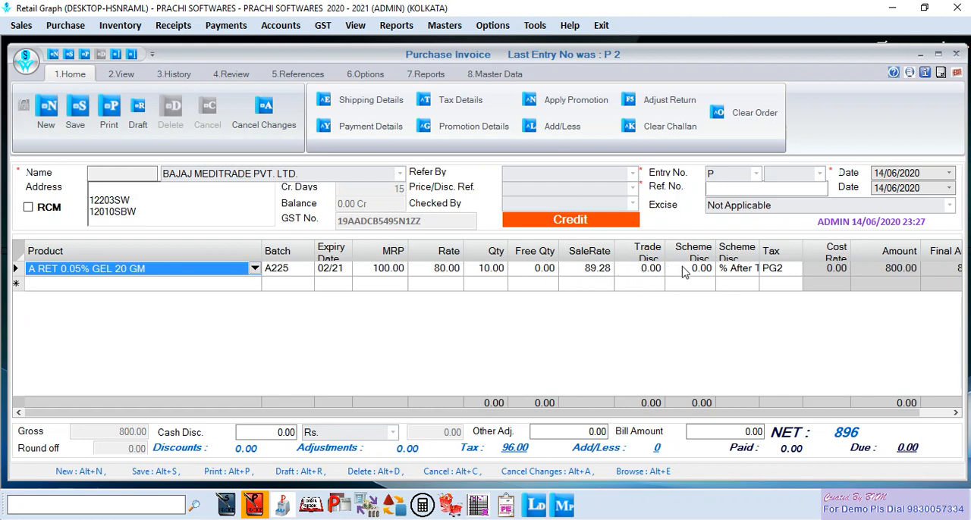
- Set the invoice line's trade discount to 5 and complete the line with its other values kept
left_click(645, 270)
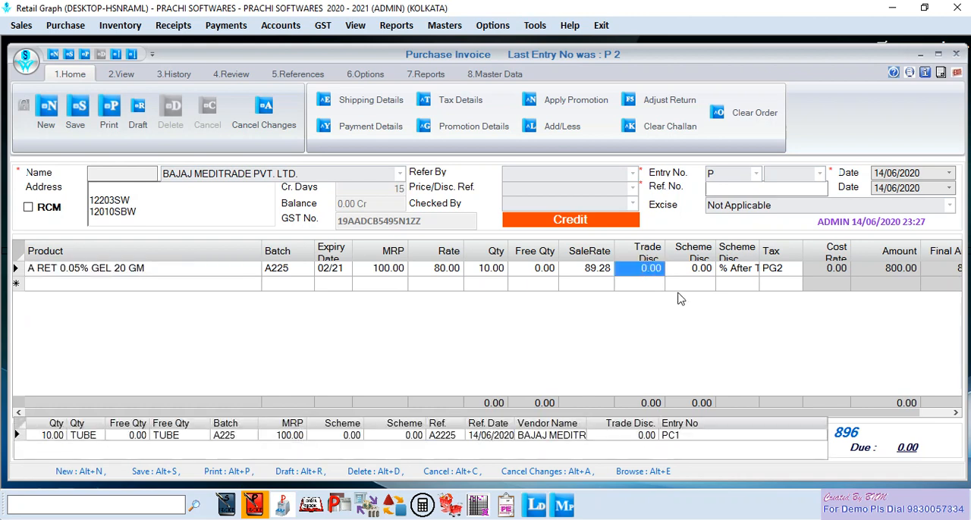
type("5")
key("Return")
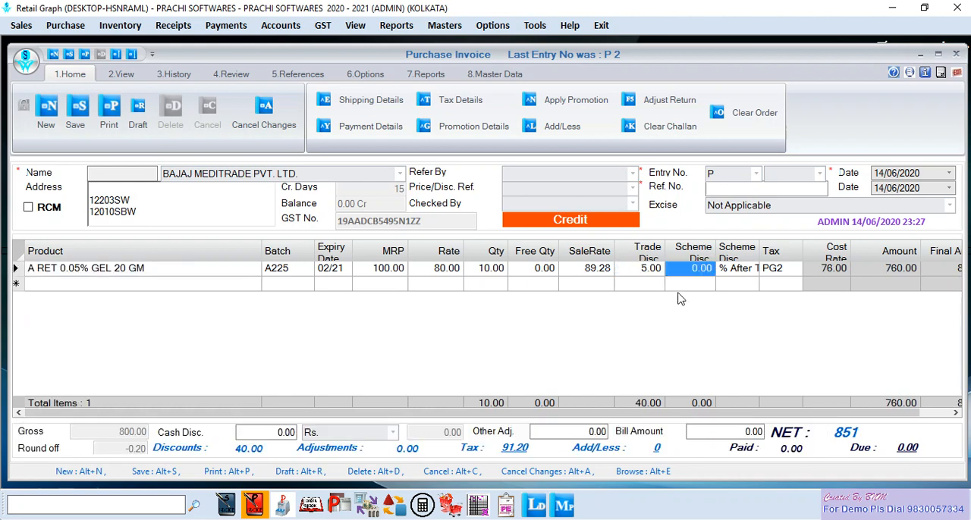
key("Return")
key("Return")
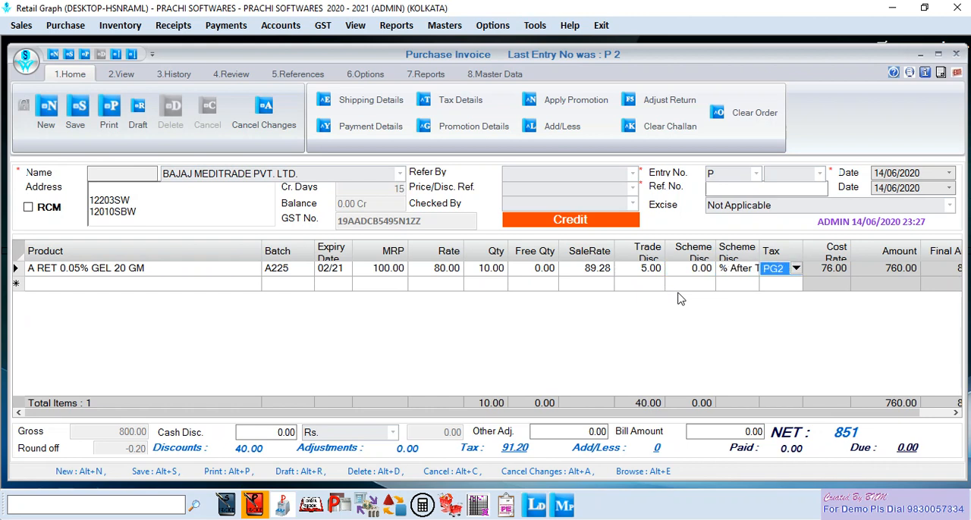
key("shift+Tab")
key("shift+Tab")
key("shift+Tab")
key("shift+Tab")
key("shift+Tab")
key("shift+Tab")
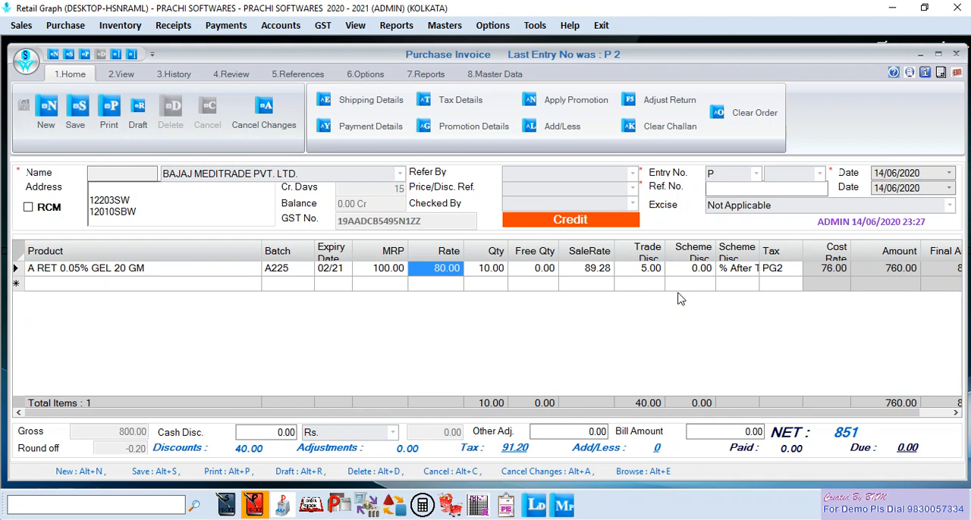
key("Return")
key("Return")
key("Return")
key("Return")
key("Return")
key("Return")
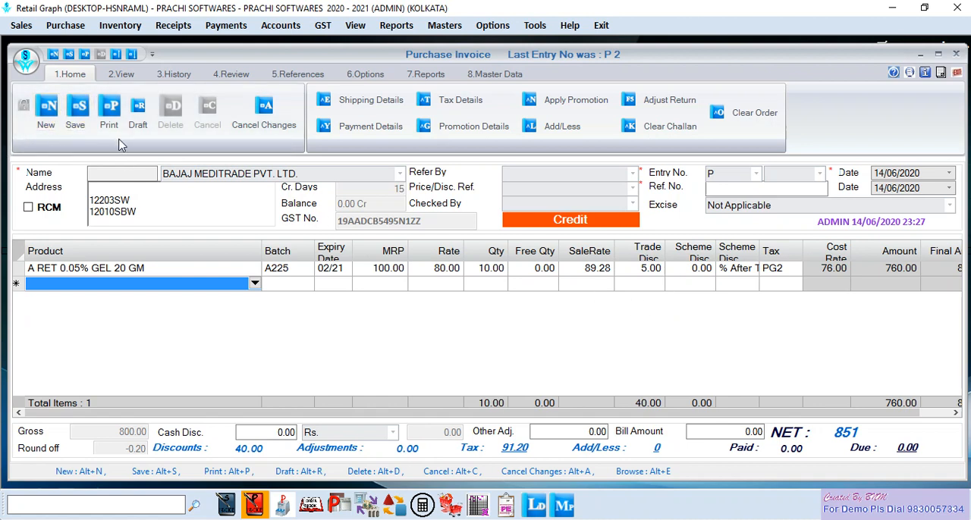
- Enter a bill amount of 851 and try to save the purchase invoice
left_click(696, 431)
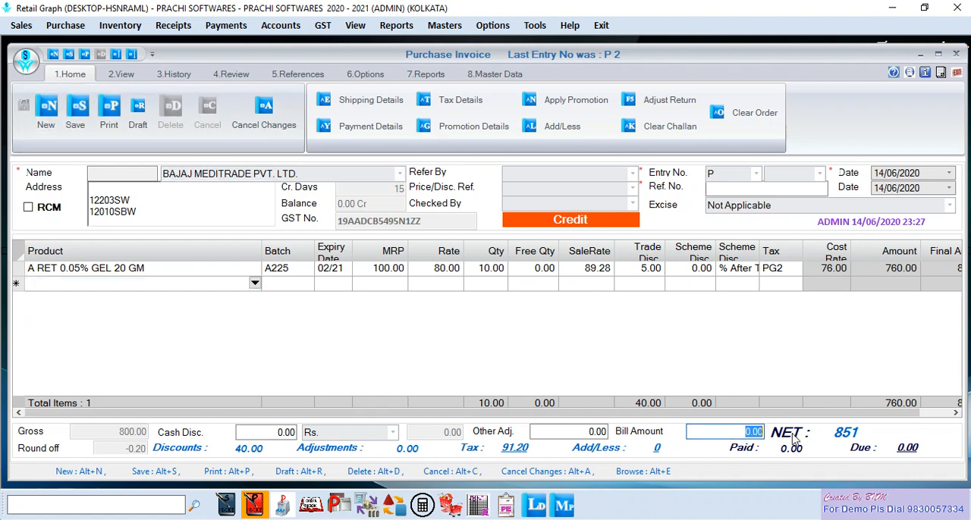
type("851")
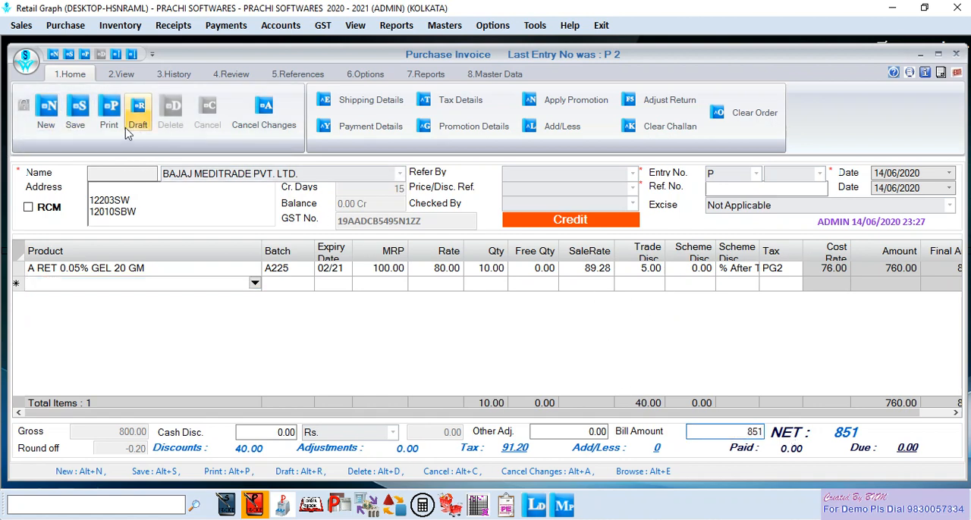
left_click(78, 115)
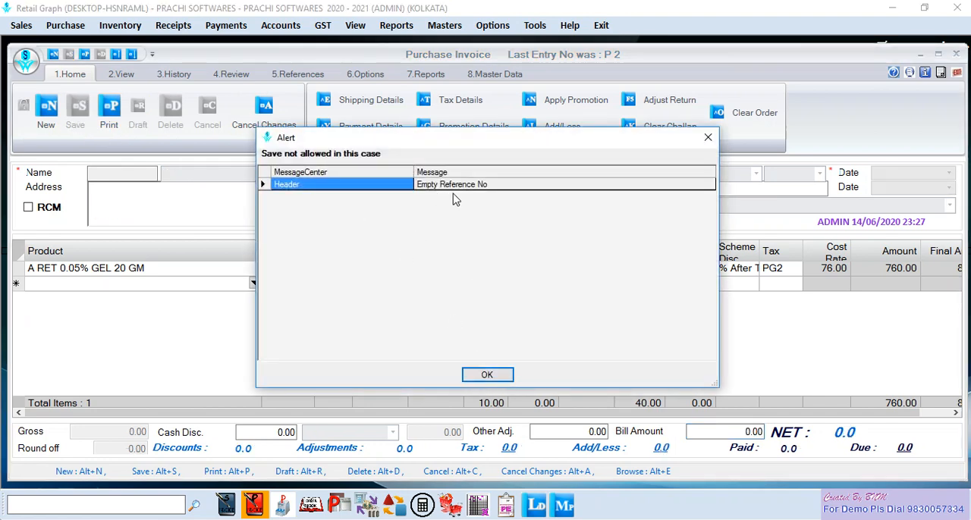
left_click(488, 376)
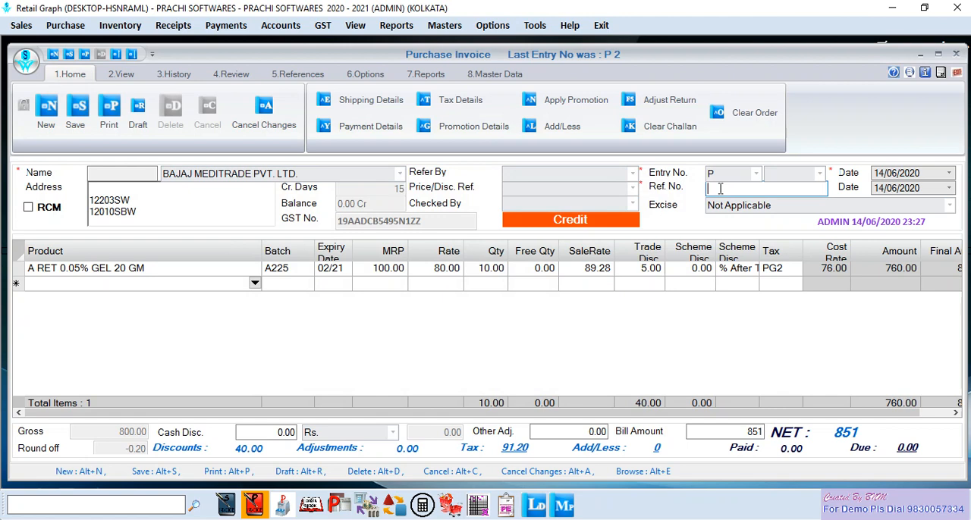
- Enter reference number B111, save the purchase invoice with its full amount on credit, and close the window
type("B111")
key("Return")
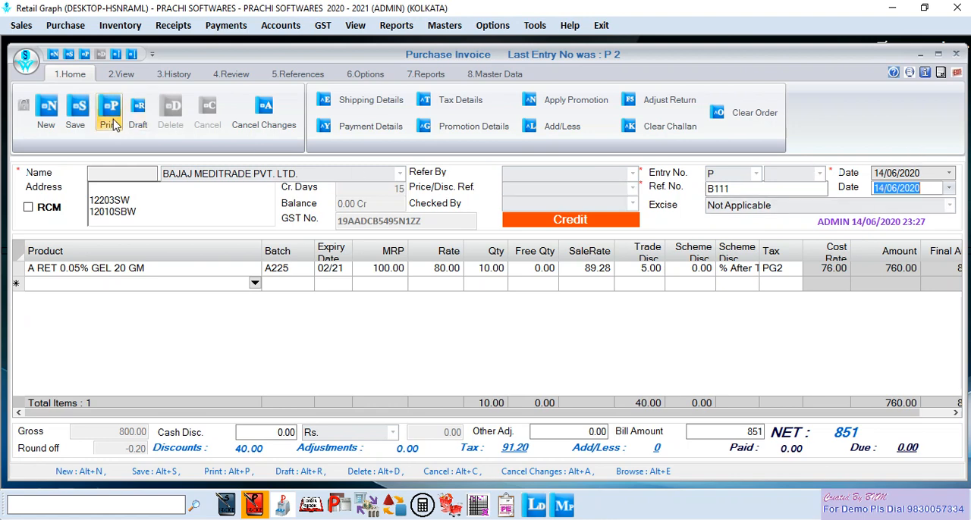
left_click(75, 114)
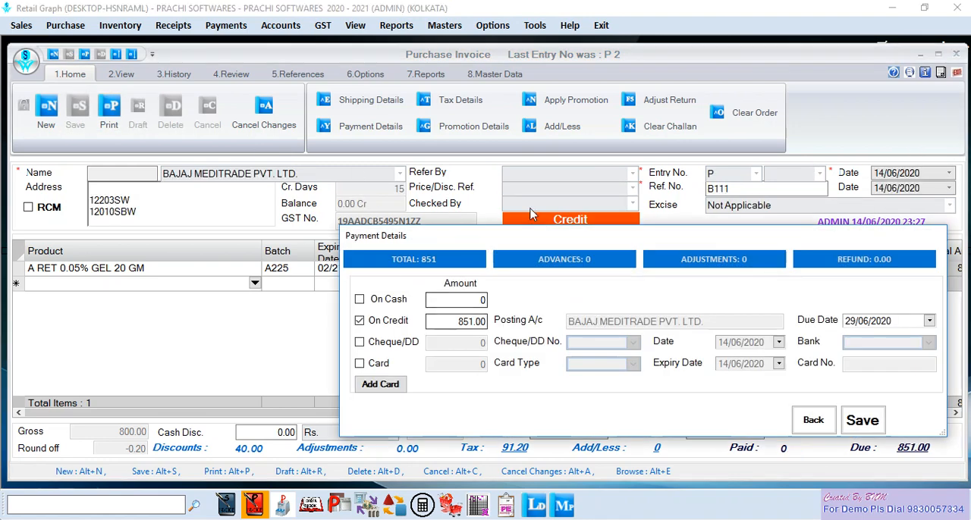
left_click(863, 421)
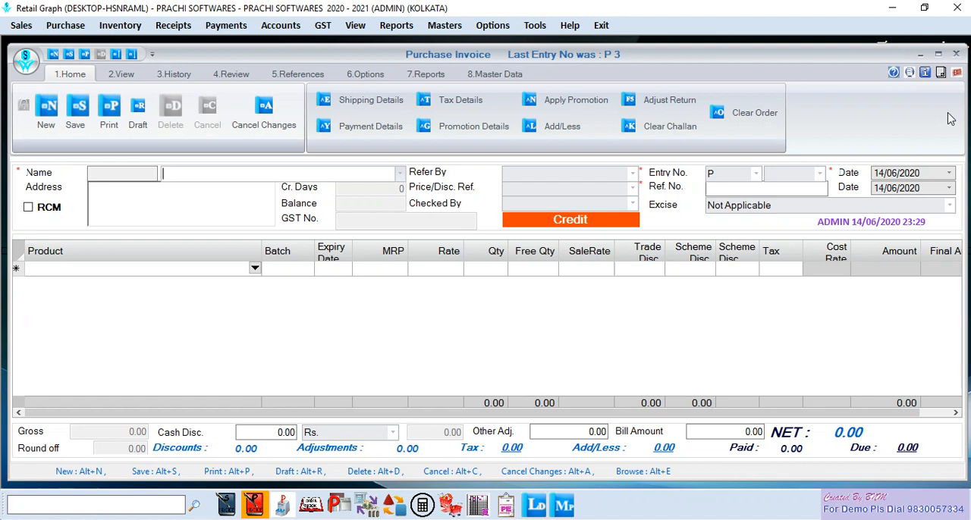
left_click(956, 73)
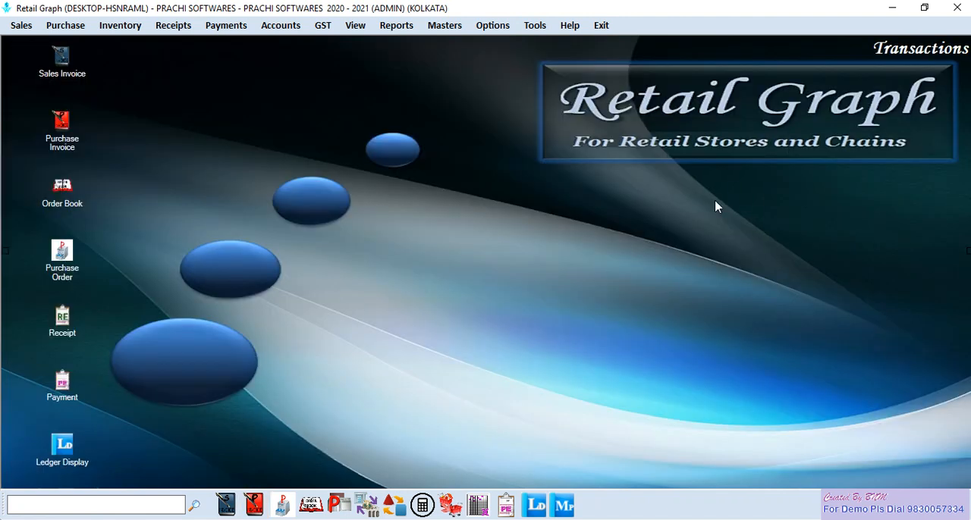